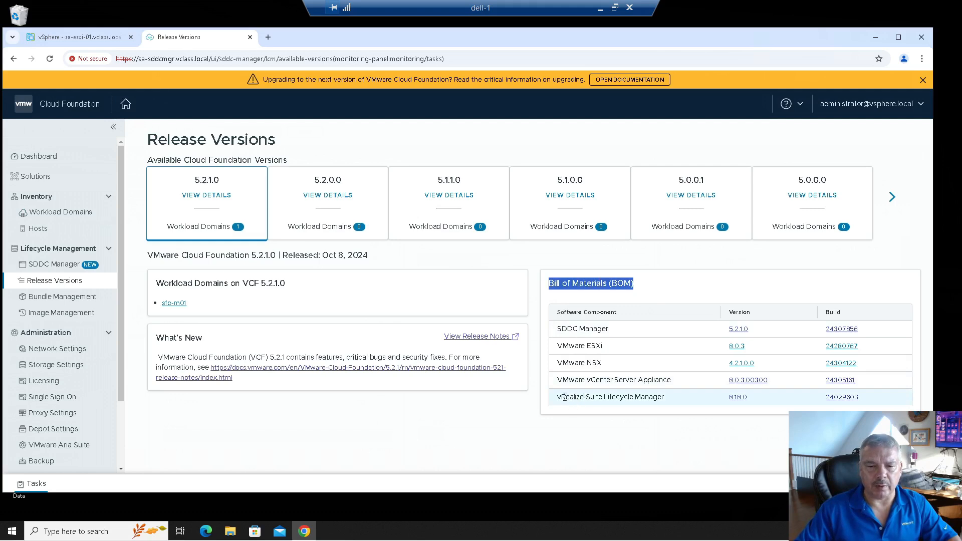
Step: Highlight vRealize Suite Lifecycle Manager 8.18.0 in the 5.2.1.0 bill of materials and scroll the list
drag(563, 396, 658, 397)
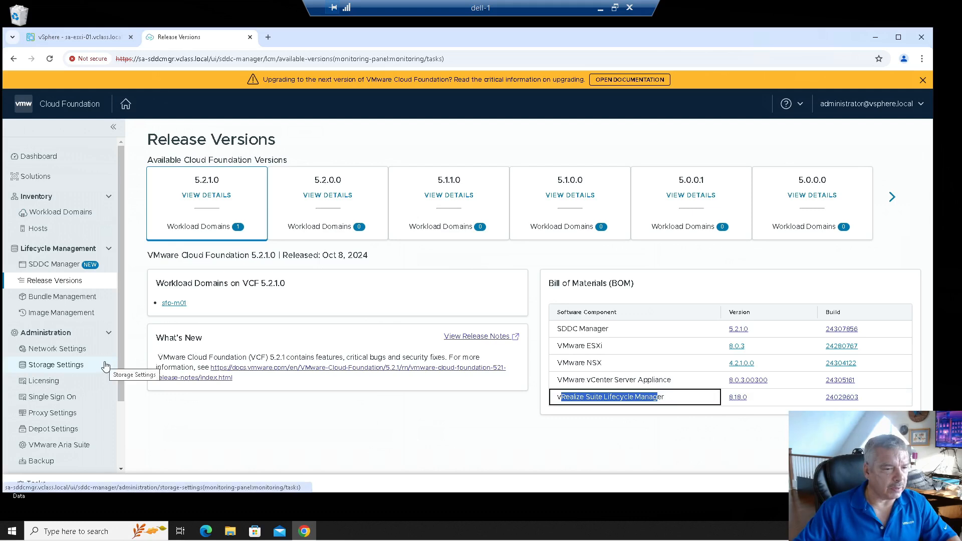
scroll(104, 365, down, 1)
scroll(105, 367, down, 1)
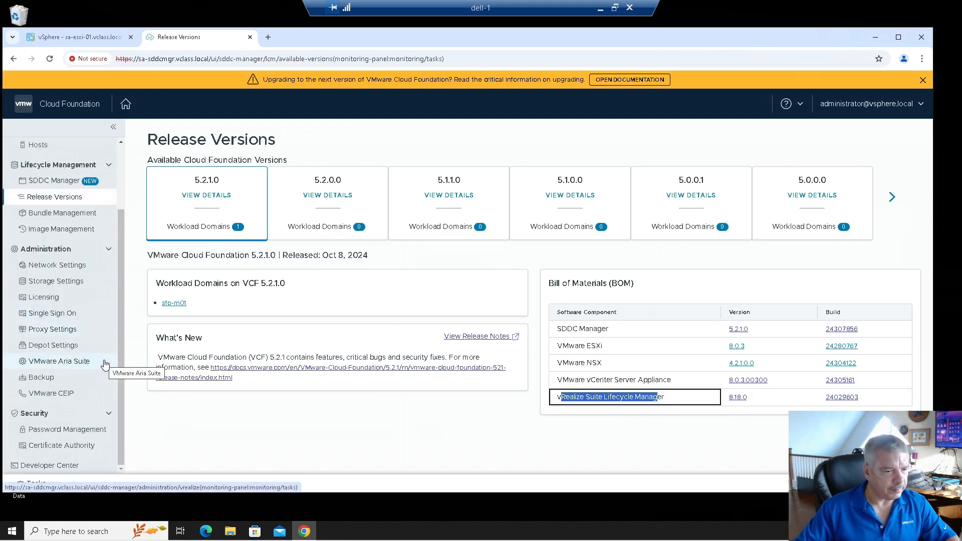
Step: Go to the VMware Aria Suite page and highlight the warning naming the missing install bundle version
click(71, 362)
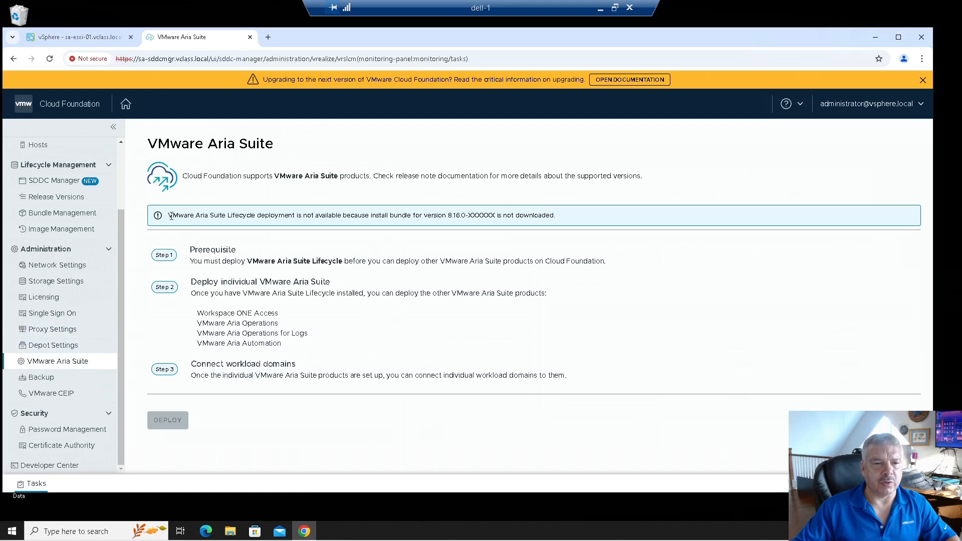
drag(184, 215, 446, 219)
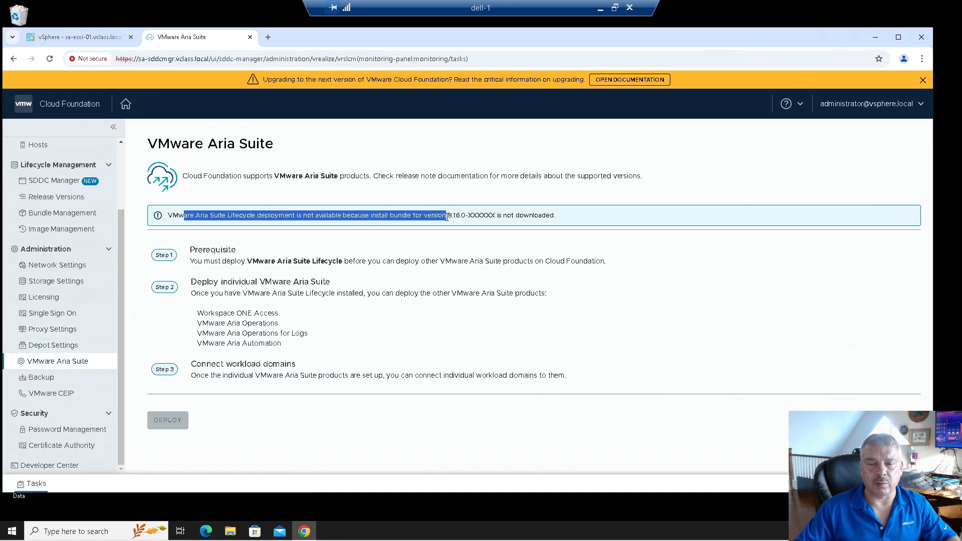
drag(447, 216, 521, 219)
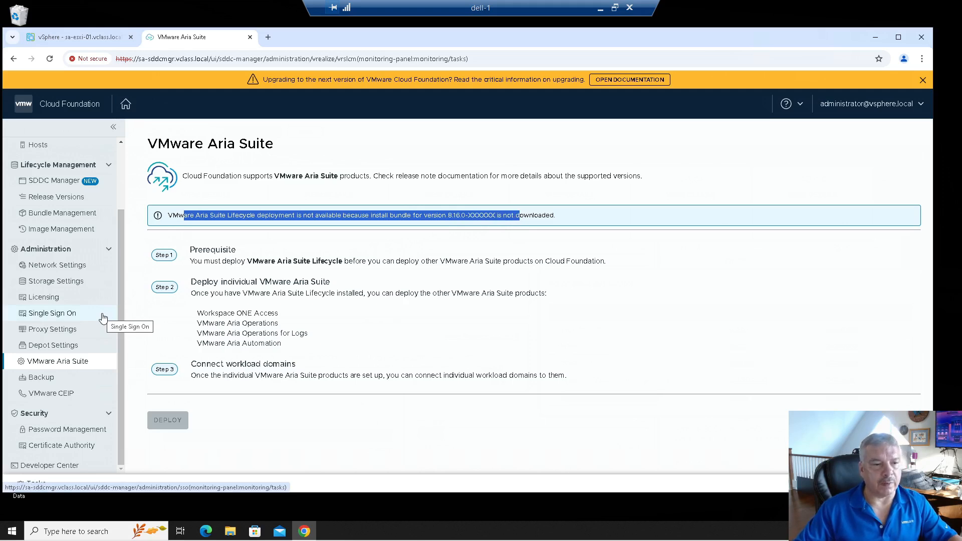
Step: Verify the VMware Depot connection in Depot Settings, then list bundles in Bundle Management
click(62, 348)
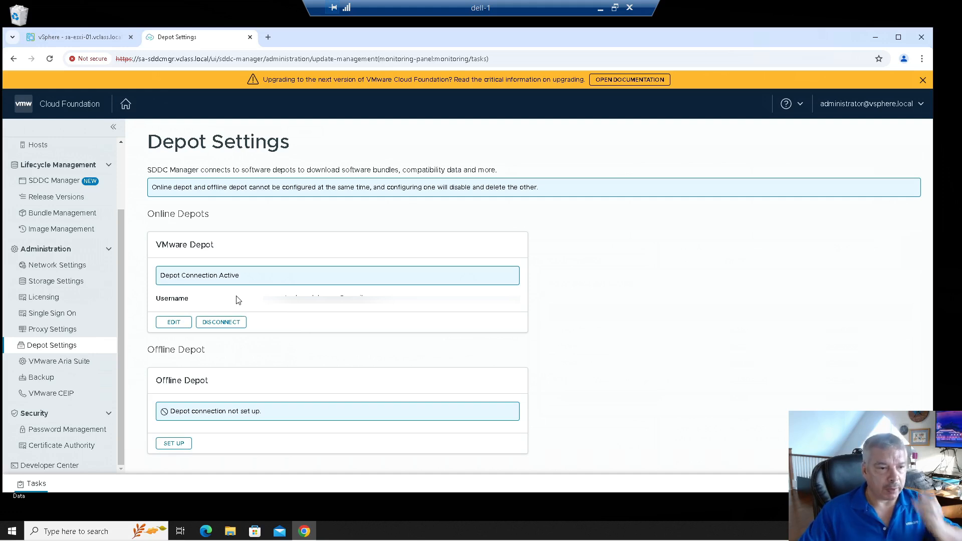
click(71, 217)
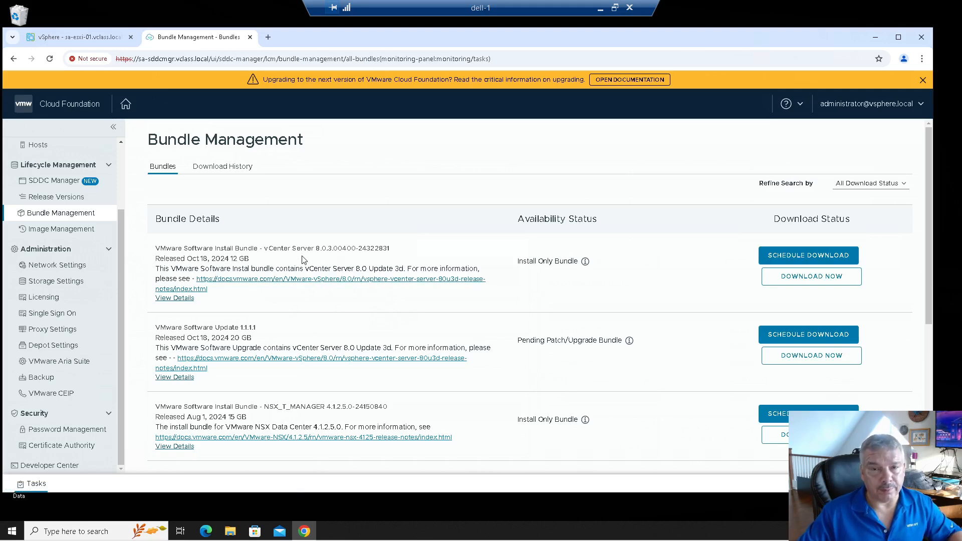
Step: Show all bundles, find vRealize Suite Lifecycle Manager 8.18.0 and schedule its download
scroll(307, 279, down, 5)
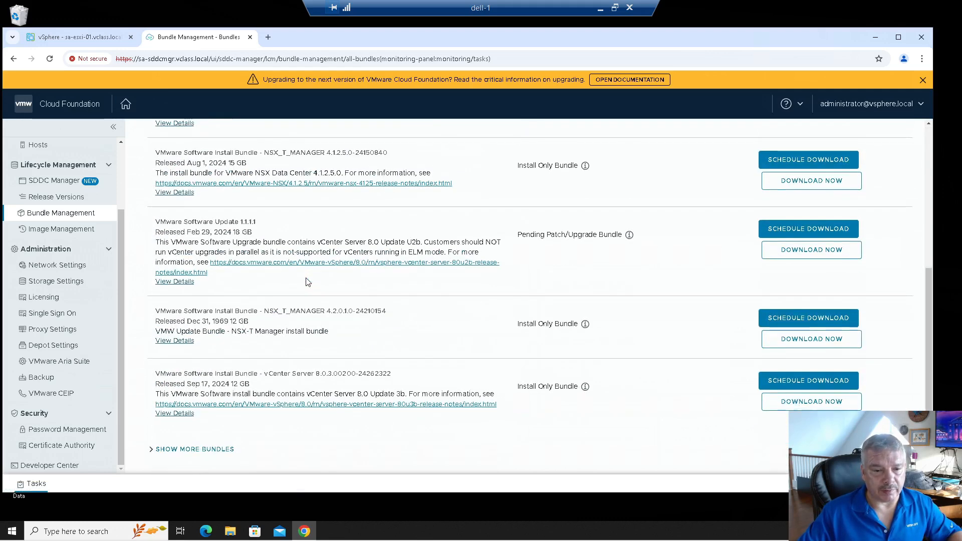
click(210, 449)
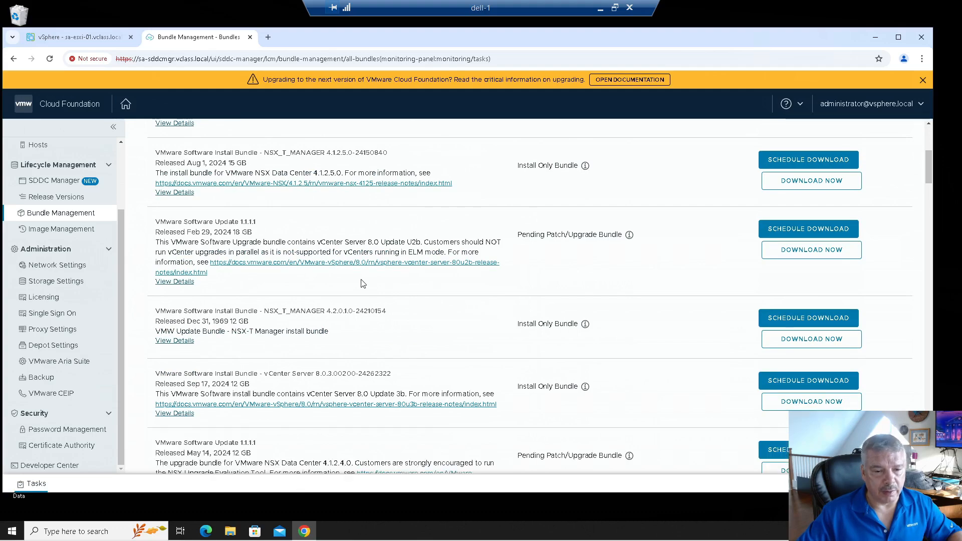
scroll(363, 283, down, 5)
scroll(364, 284, down, 5)
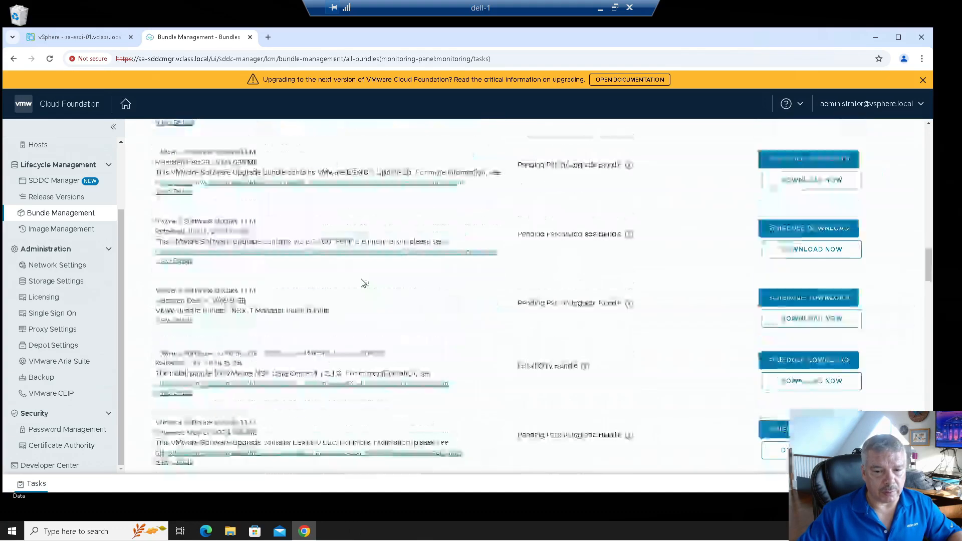
scroll(502, 350, down, 6)
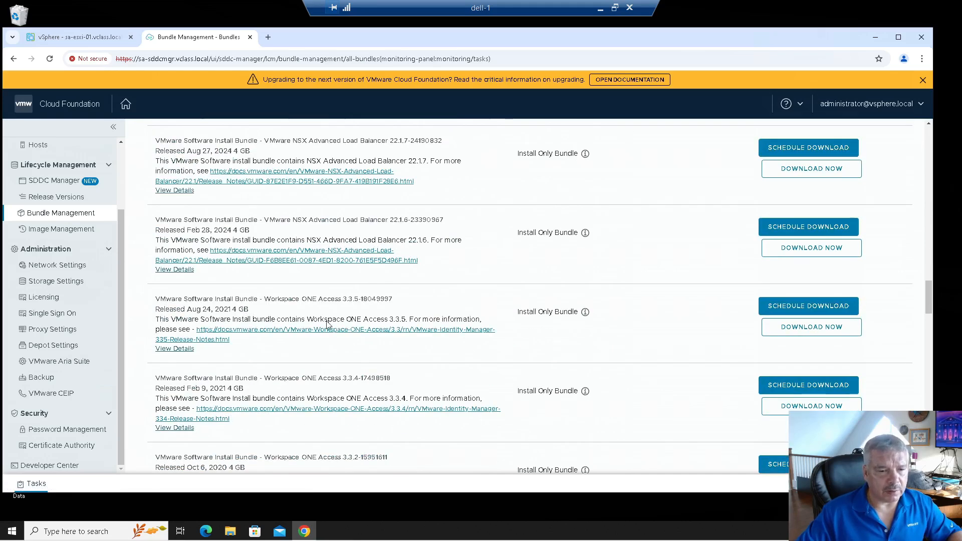
scroll(301, 351, down, 2)
scroll(292, 352, down, 7)
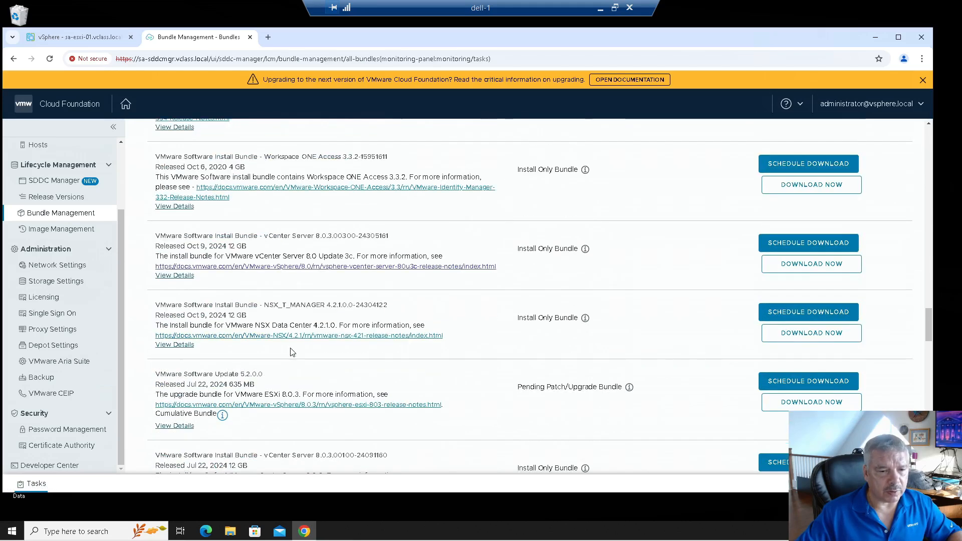
scroll(292, 352, down, 5)
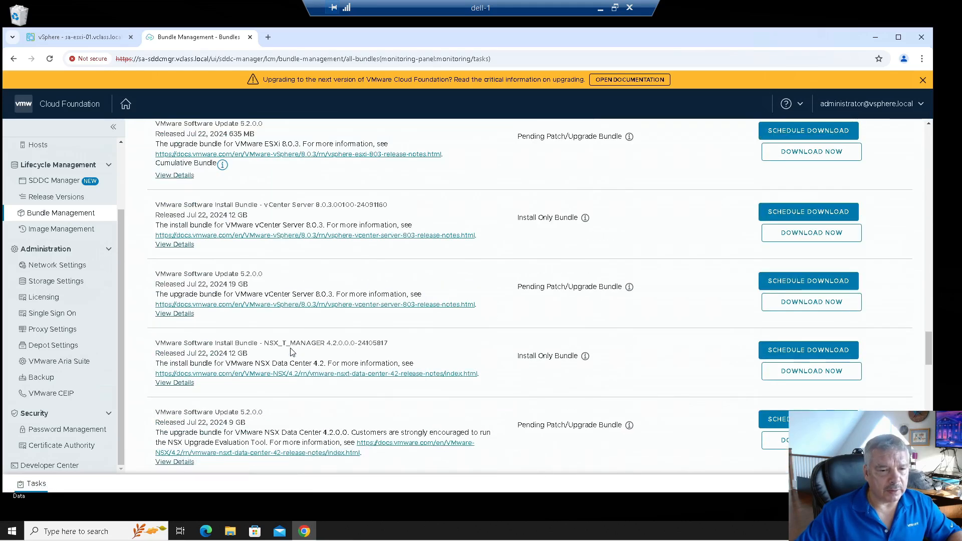
scroll(292, 351, down, 1)
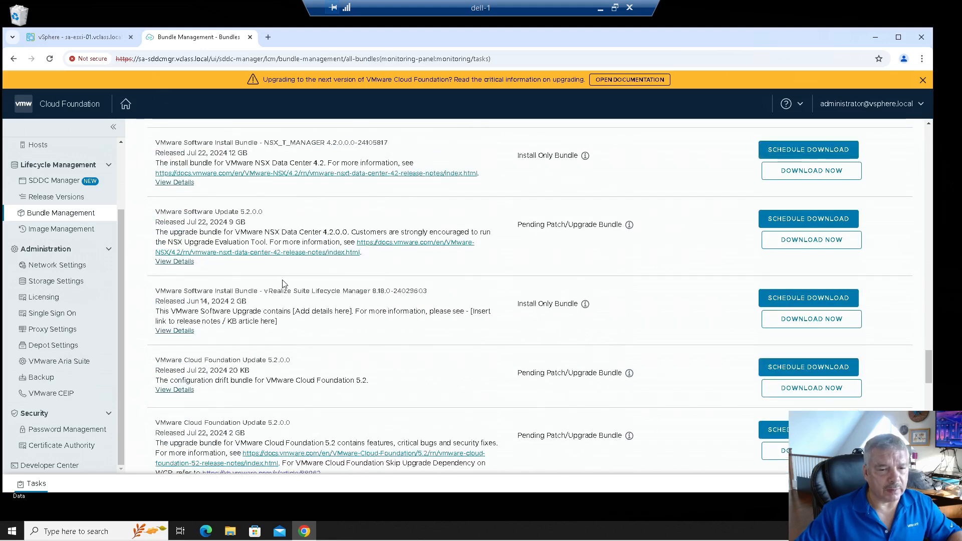
drag(272, 287, 387, 284)
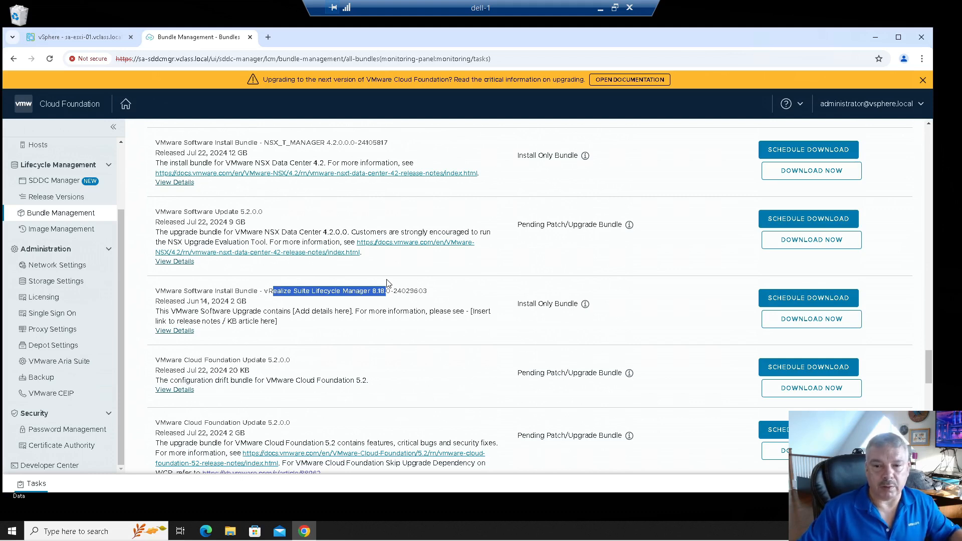
click(791, 301)
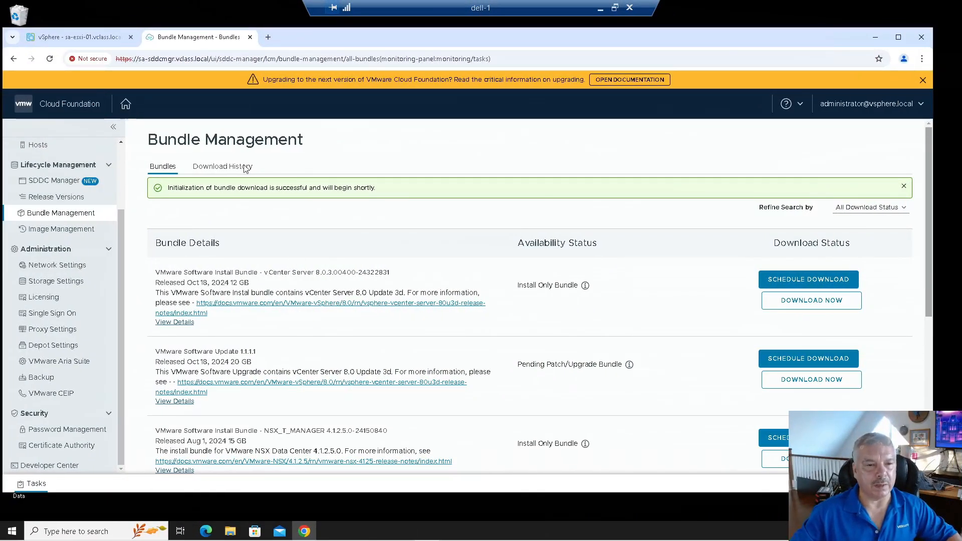
Step: Check that the vRealize Suite Lifecycle Manager bundle is listed in Download History
click(223, 166)
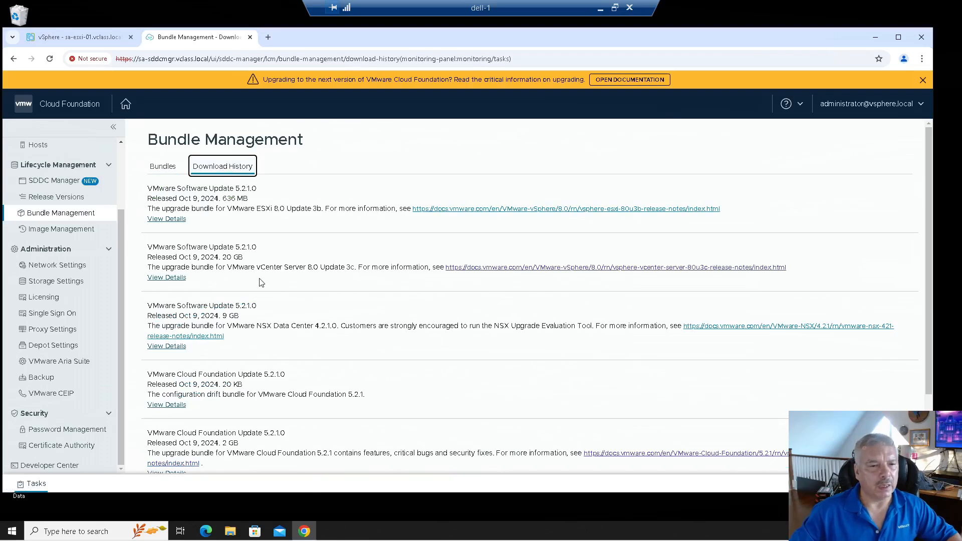
scroll(314, 290, down, 2)
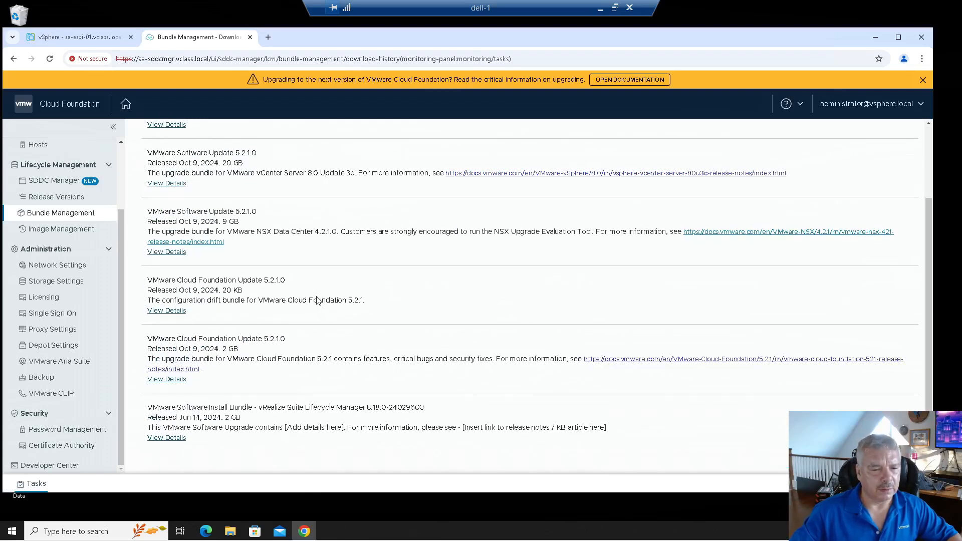
drag(278, 404, 412, 407)
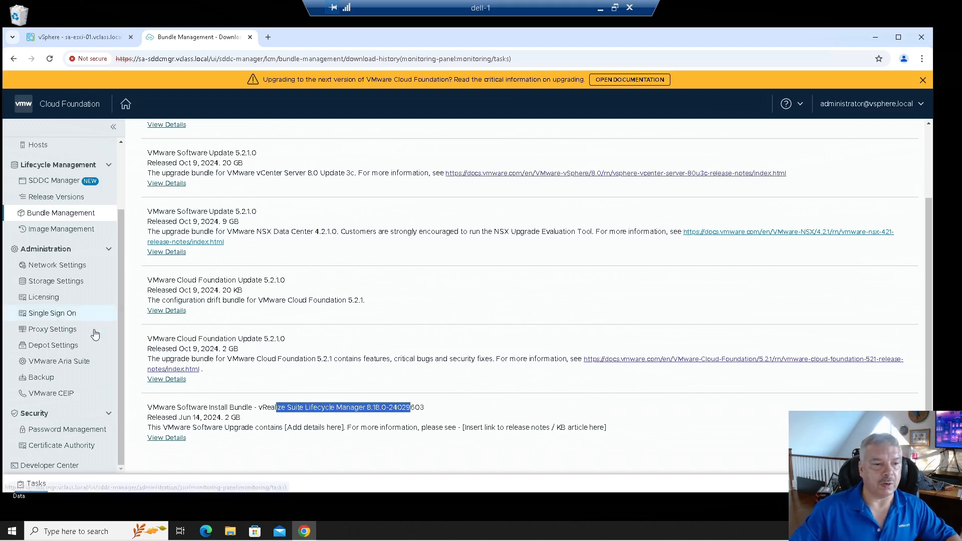
Step: From VMware Aria Suite, click DEPLOY and tick the DNS & IP allocation prerequisite
click(57, 361)
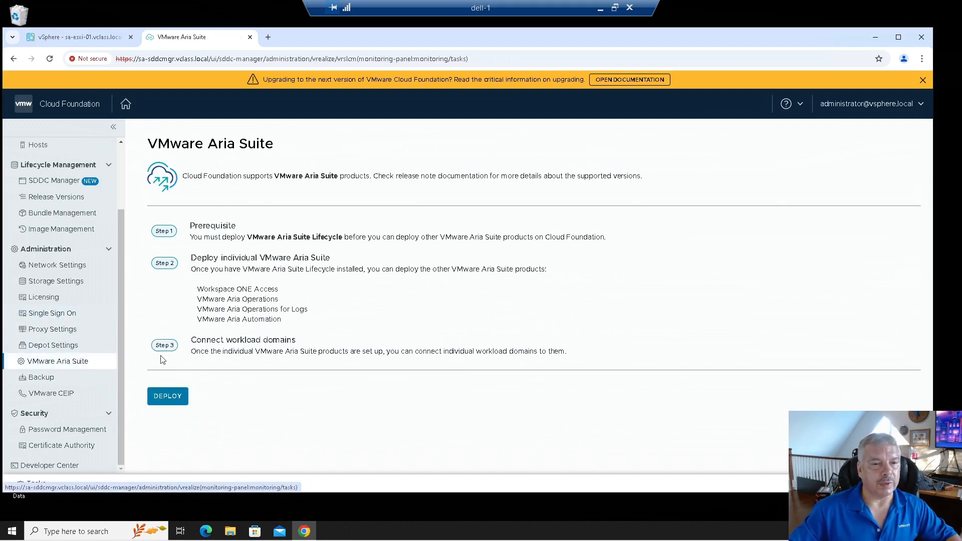
drag(232, 176, 333, 201)
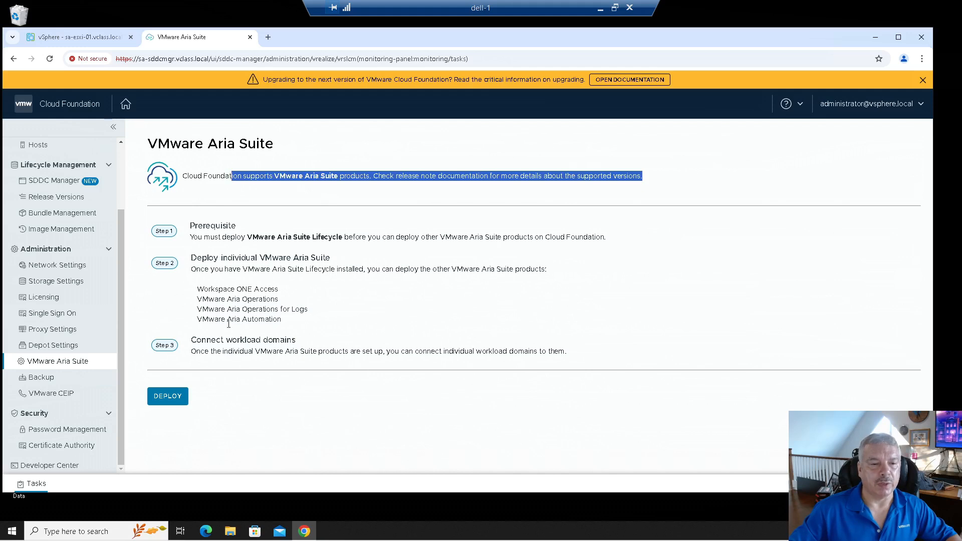
click(168, 397)
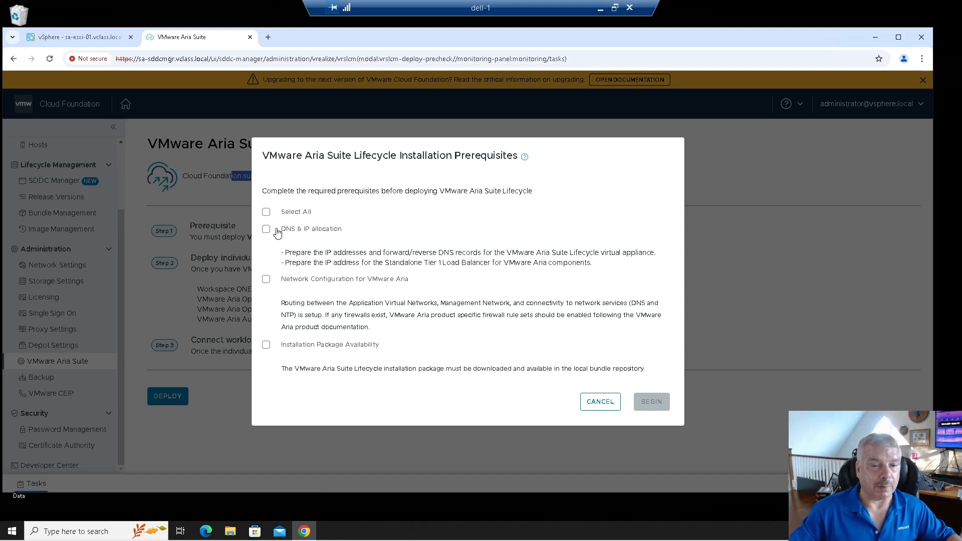
click(266, 230)
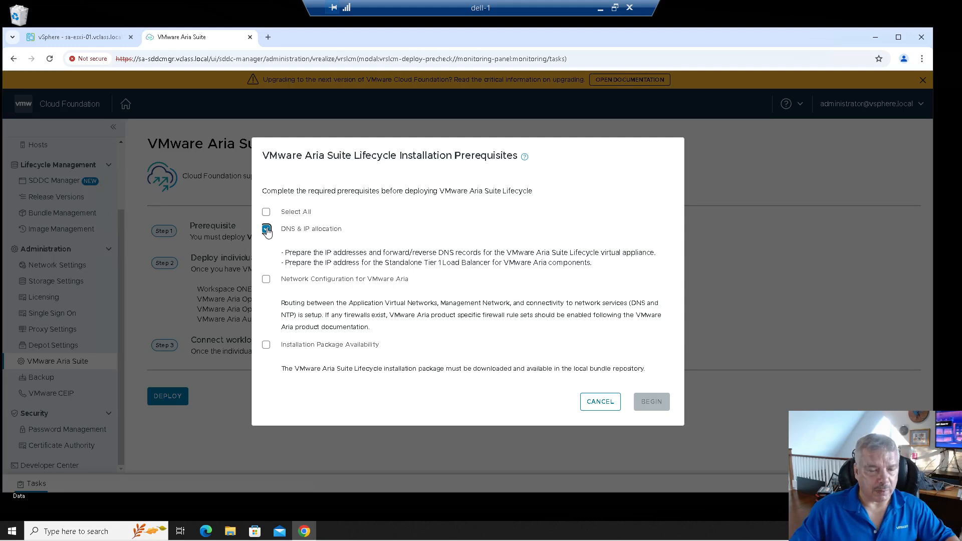
Step: Tick the network configuration and installation package prerequisites, then cancel without deploying
click(266, 280)
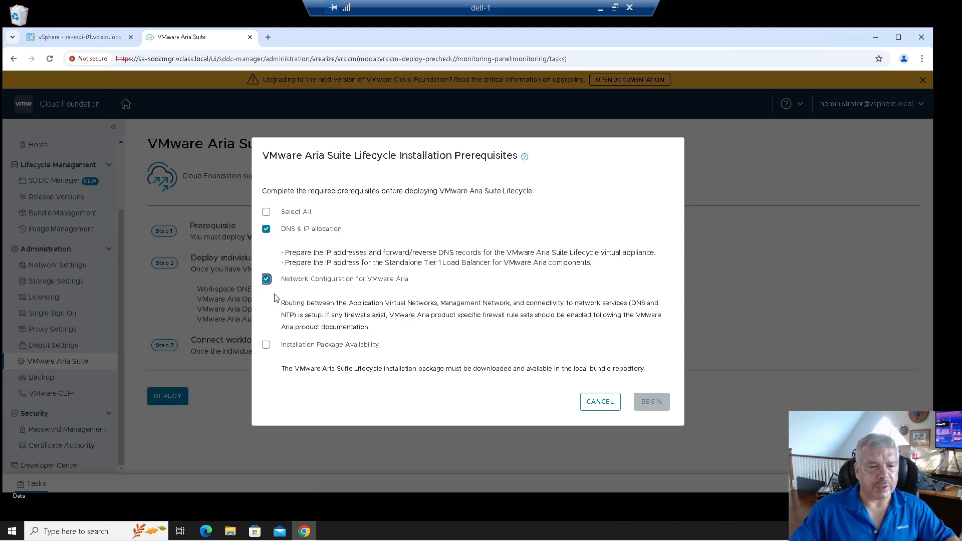
drag(281, 303, 438, 301)
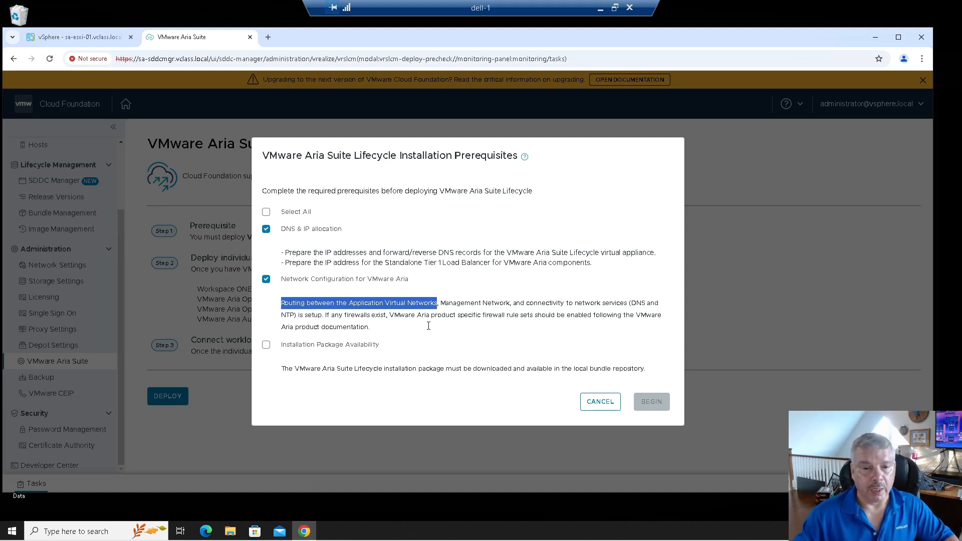
drag(444, 303, 384, 328)
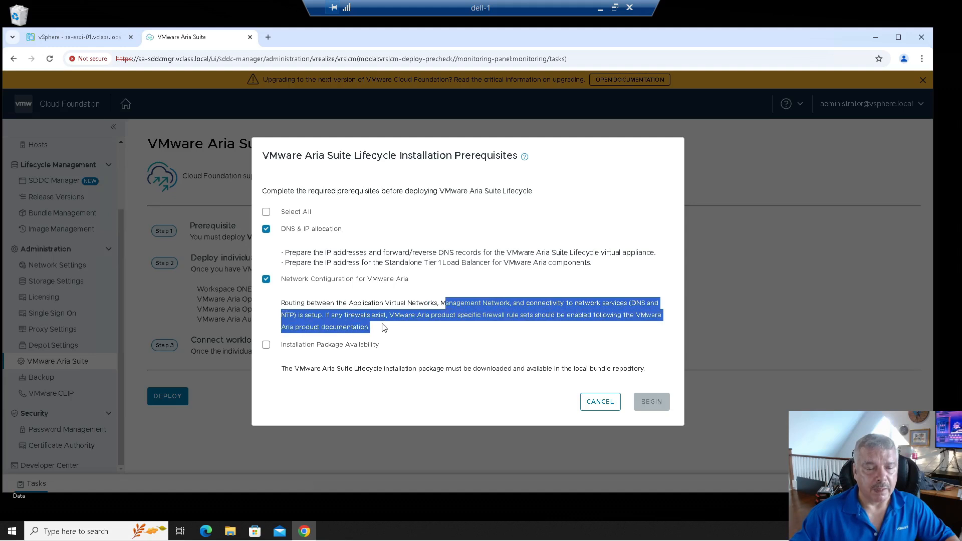
click(308, 349)
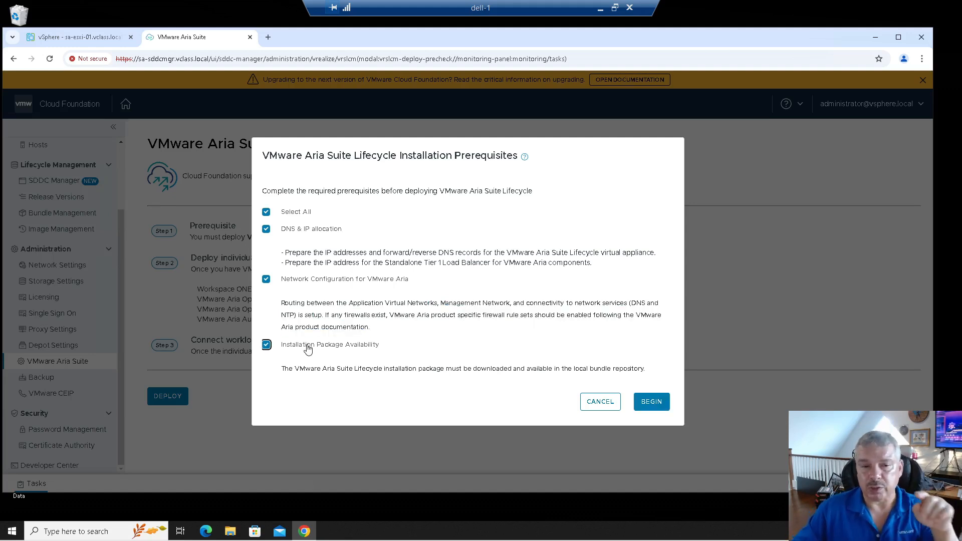
click(264, 281)
click(263, 281)
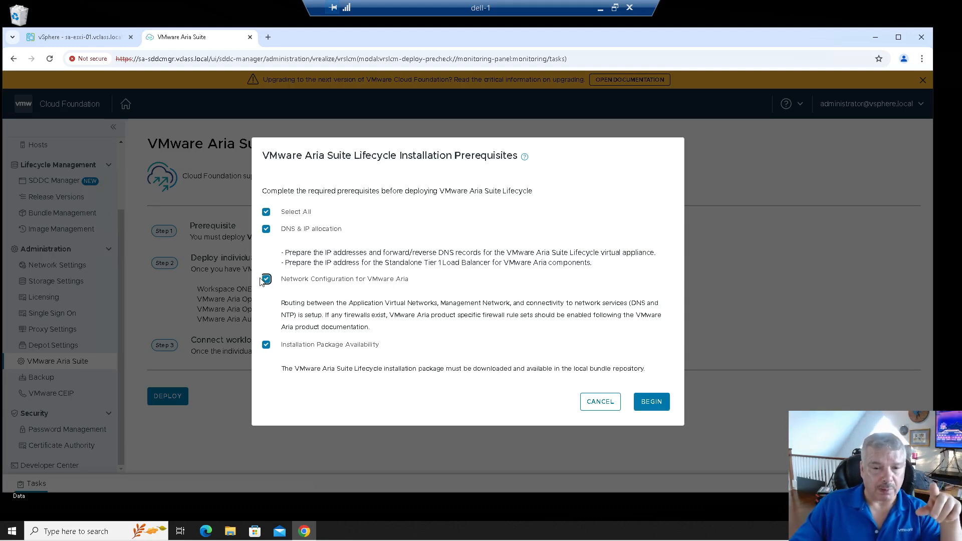
drag(285, 303, 459, 332)
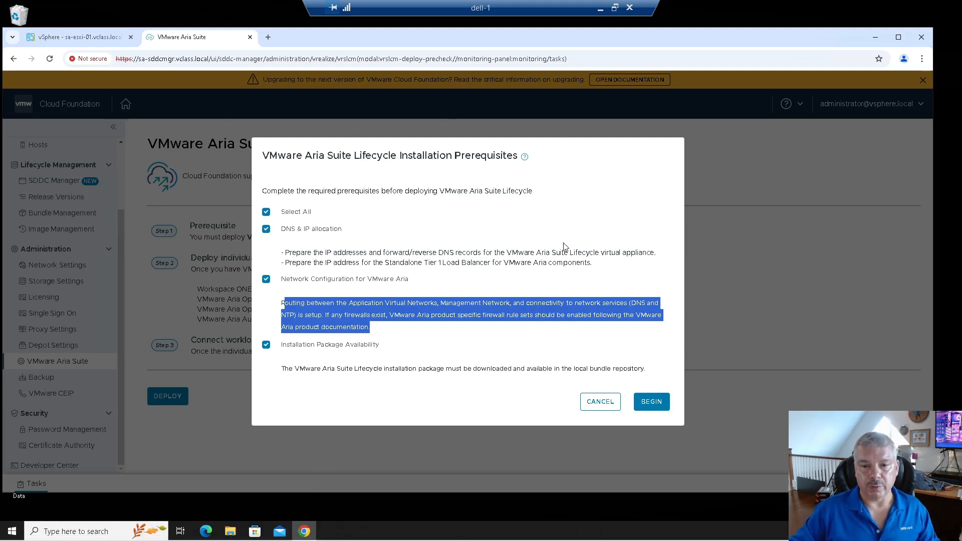
click(606, 403)
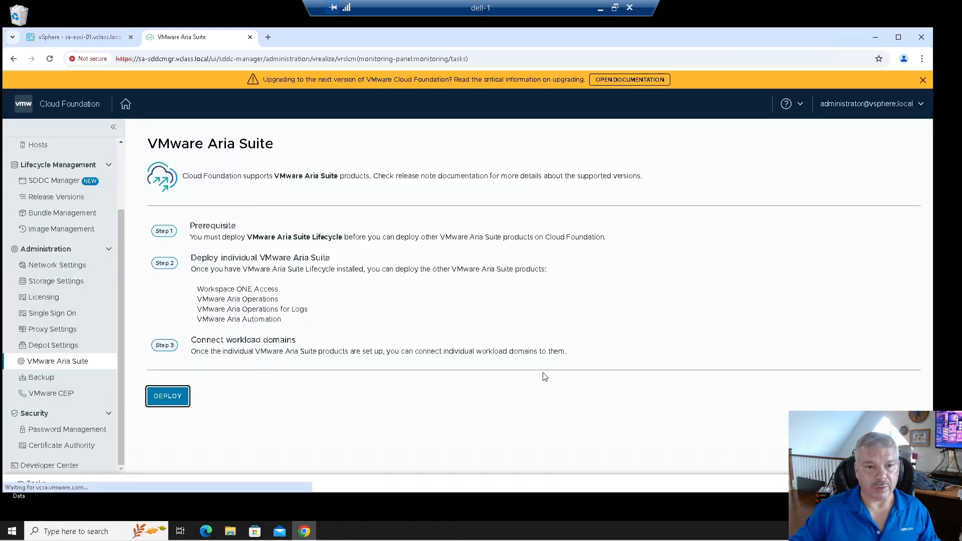
Step: Open the sa-esxi-01.vclass.local session in PuTTY and log in as root
drag(311, 34, 341, 38)
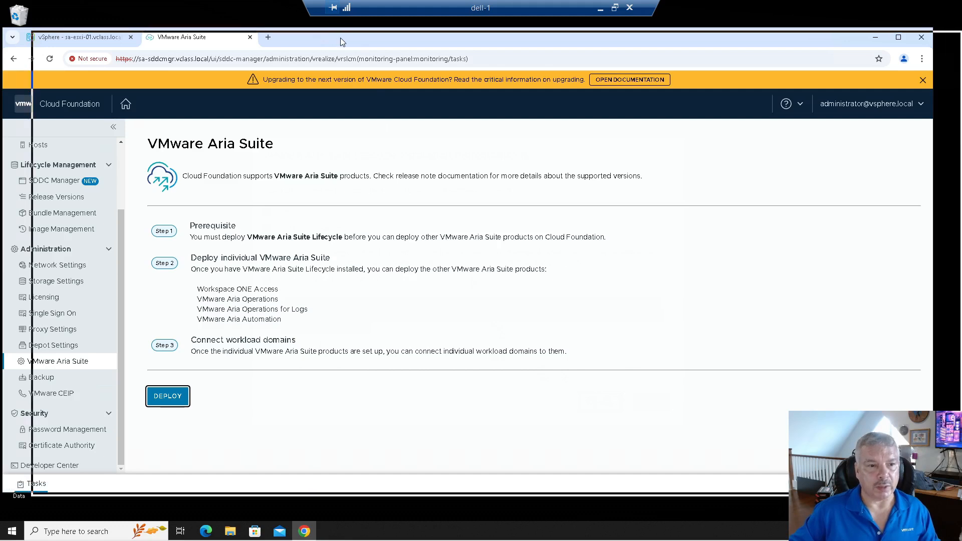
double_click(15, 377)
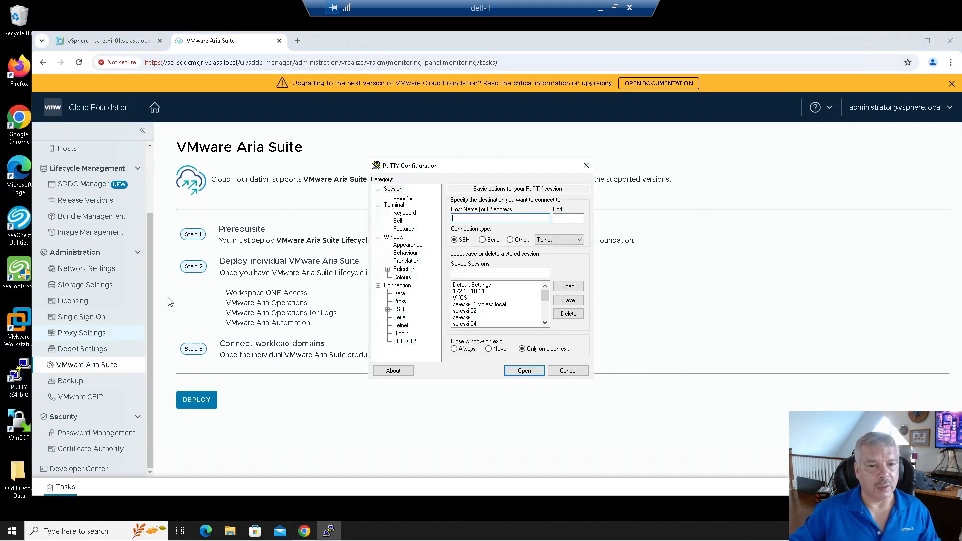
double_click(474, 305)
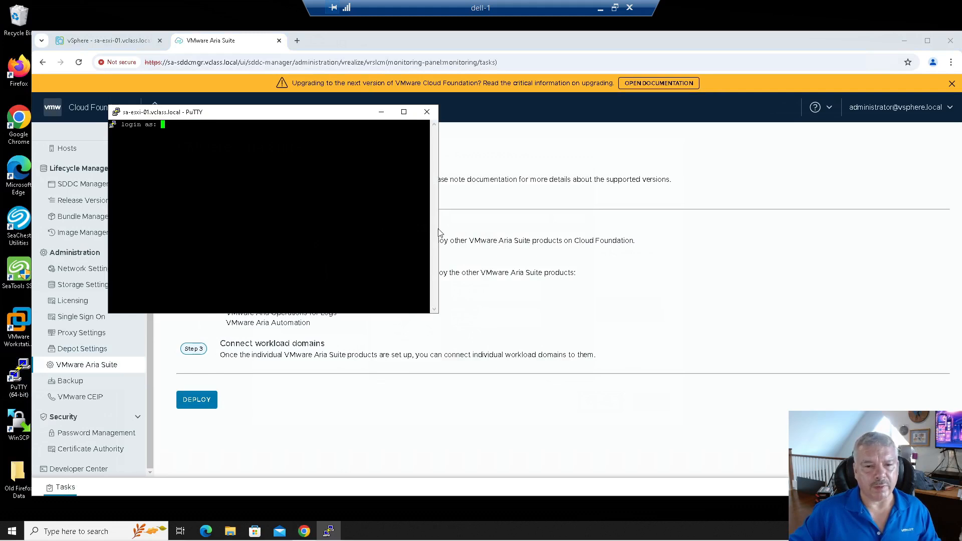
drag(439, 232, 944, 229)
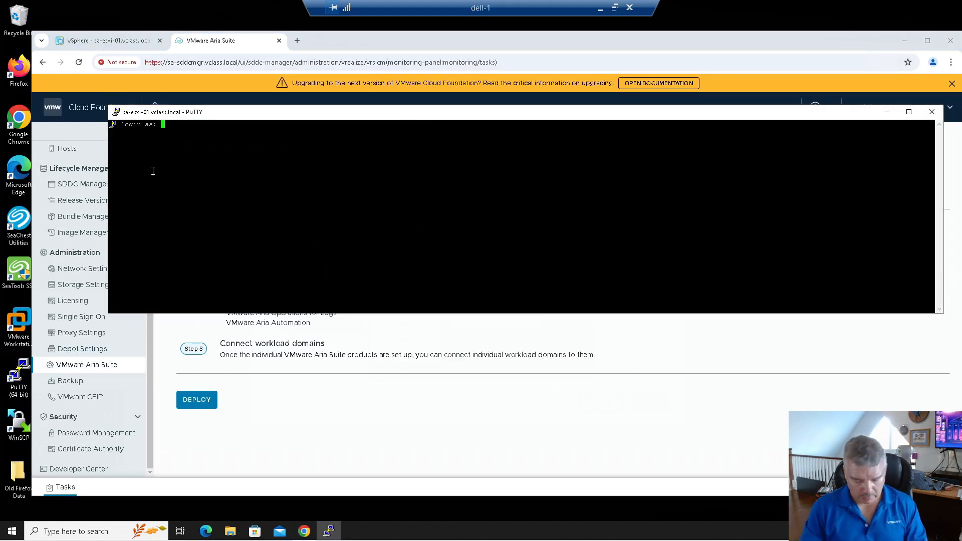
text(root)
key(Return)
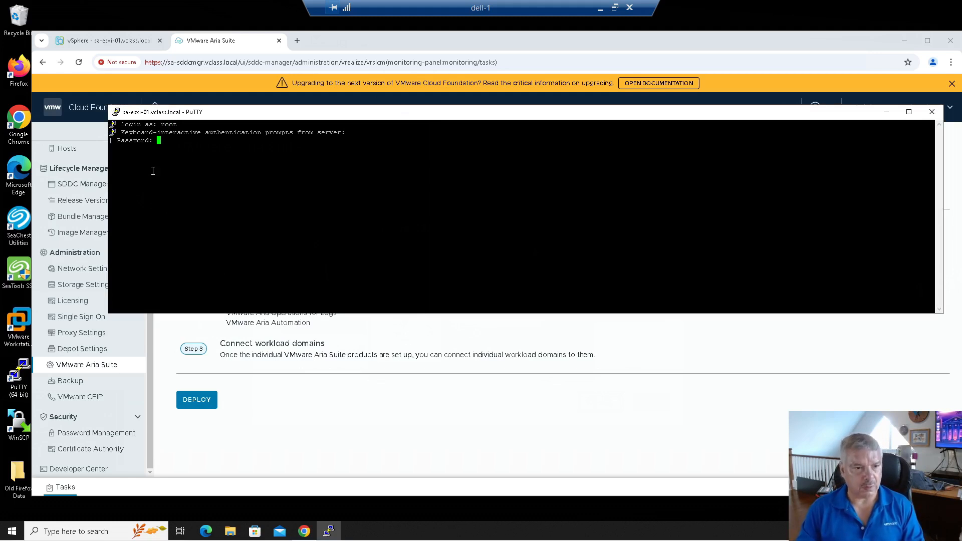
key(Return)
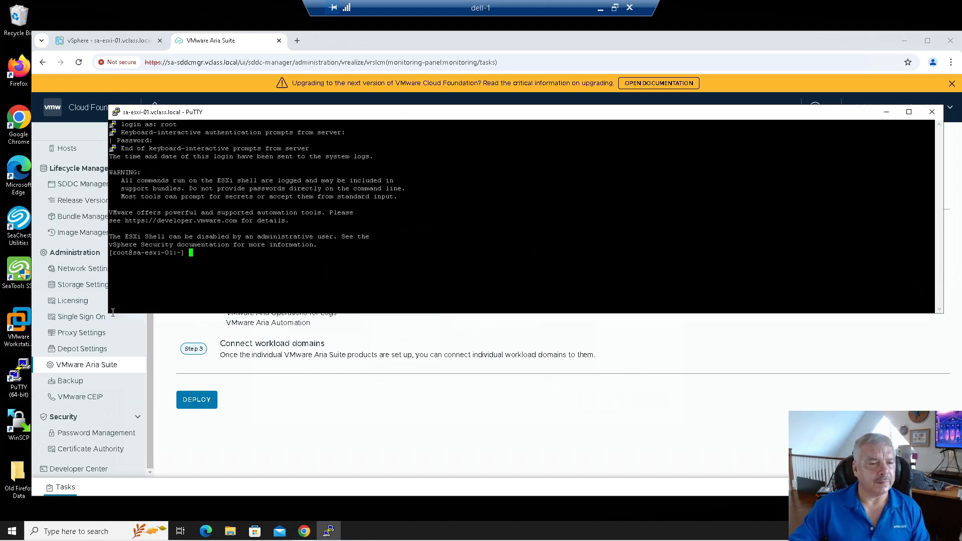
drag(109, 314, 45, 433)
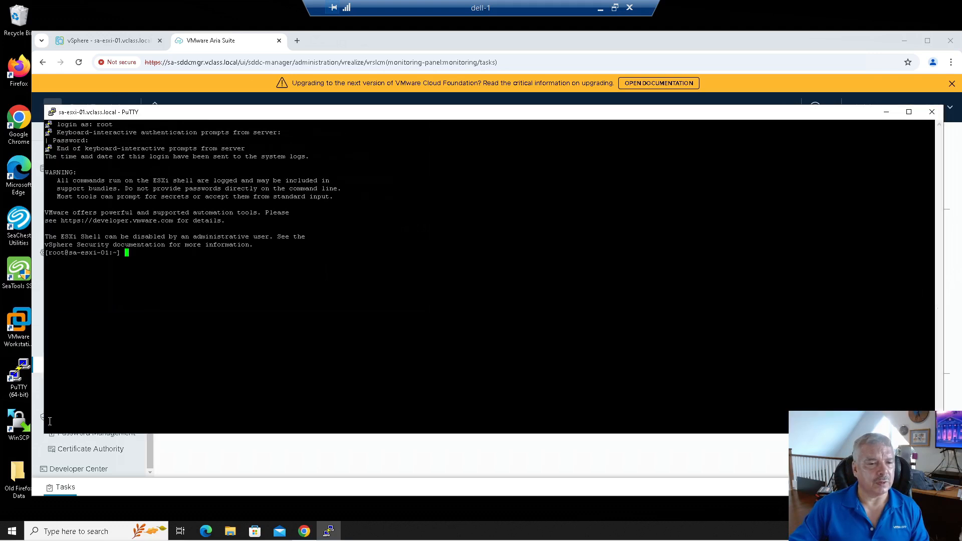
Step: Reconfigure the terminal with 12-point Courier New and a navy (0,0,128) default background
click(52, 112)
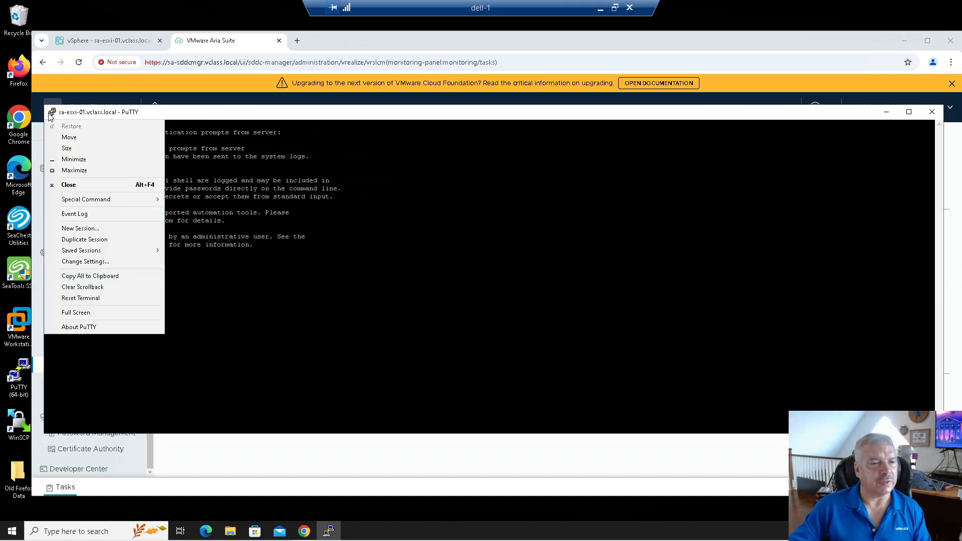
click(115, 262)
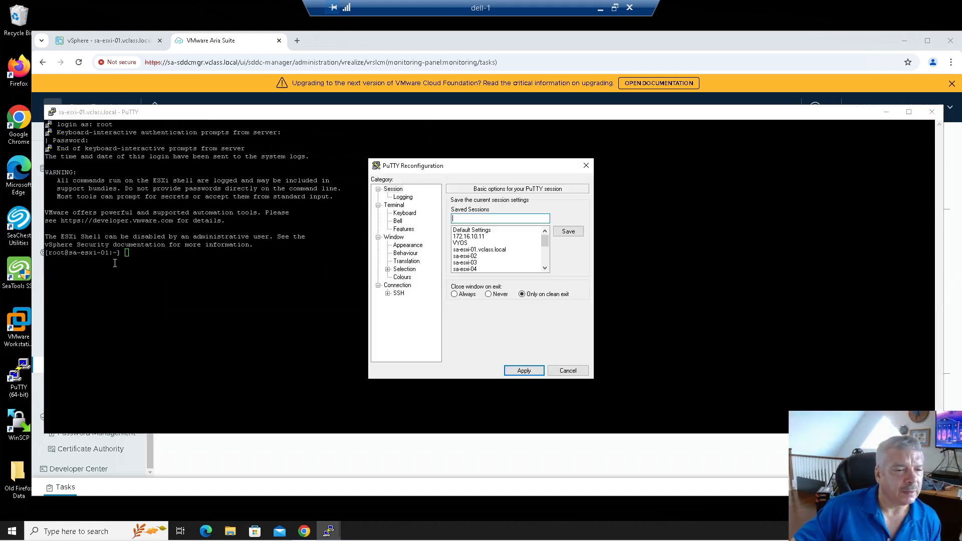
click(404, 245)
click(557, 265)
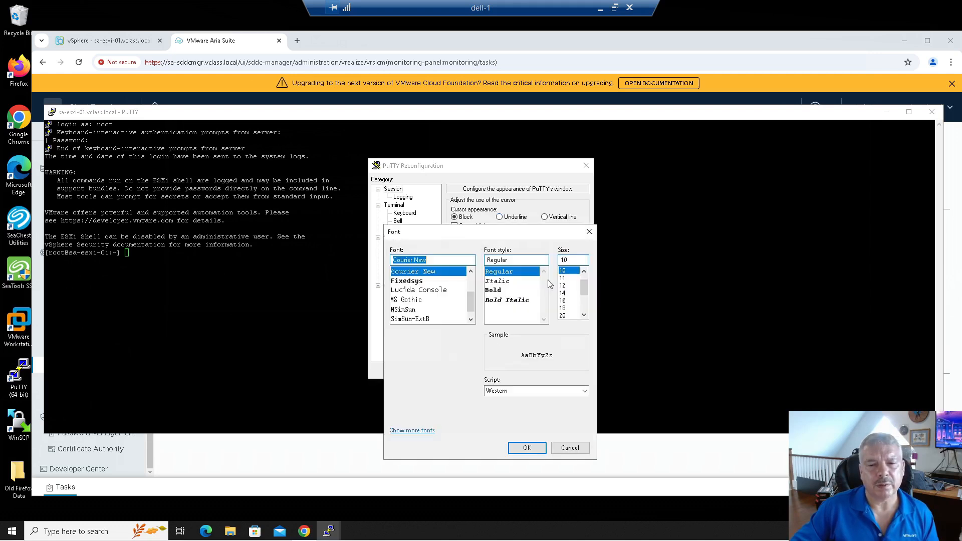
click(562, 286)
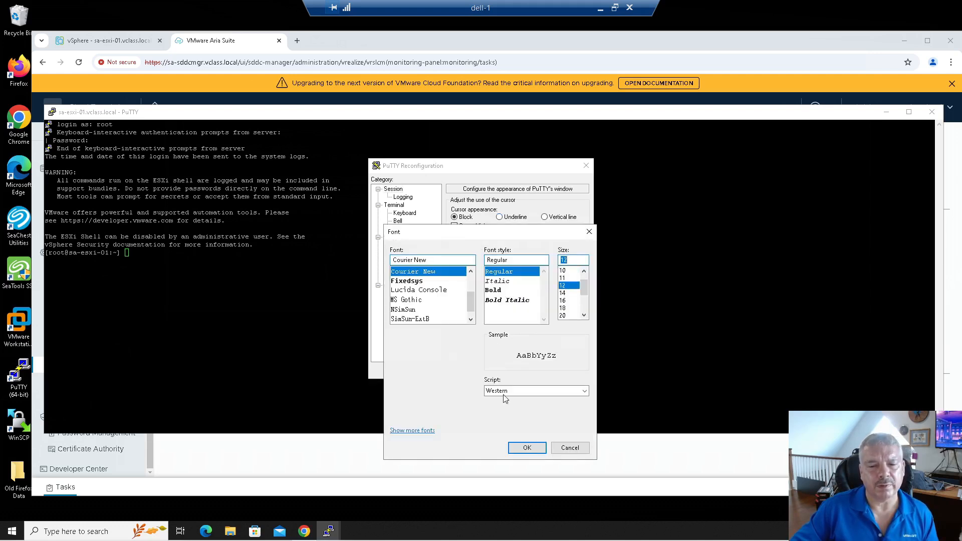
click(525, 449)
click(404, 277)
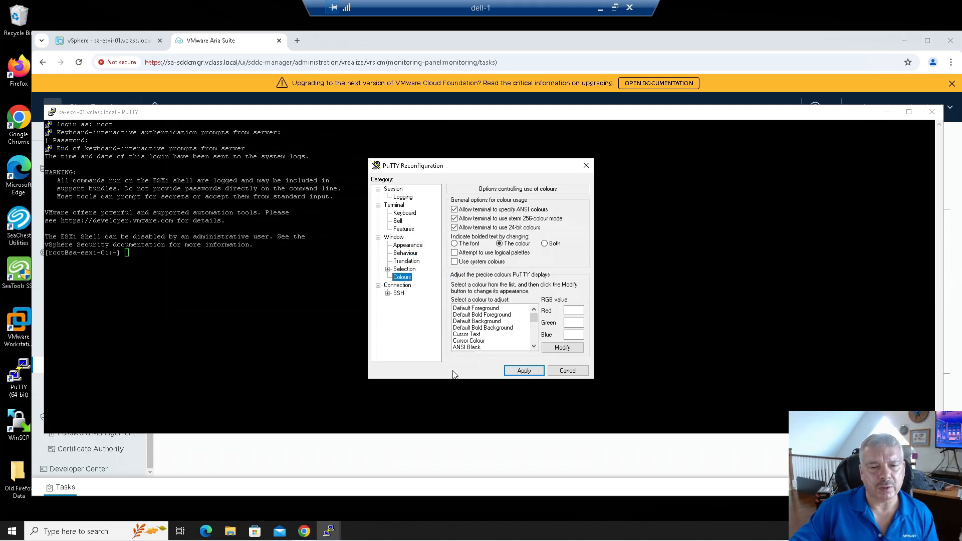
click(476, 322)
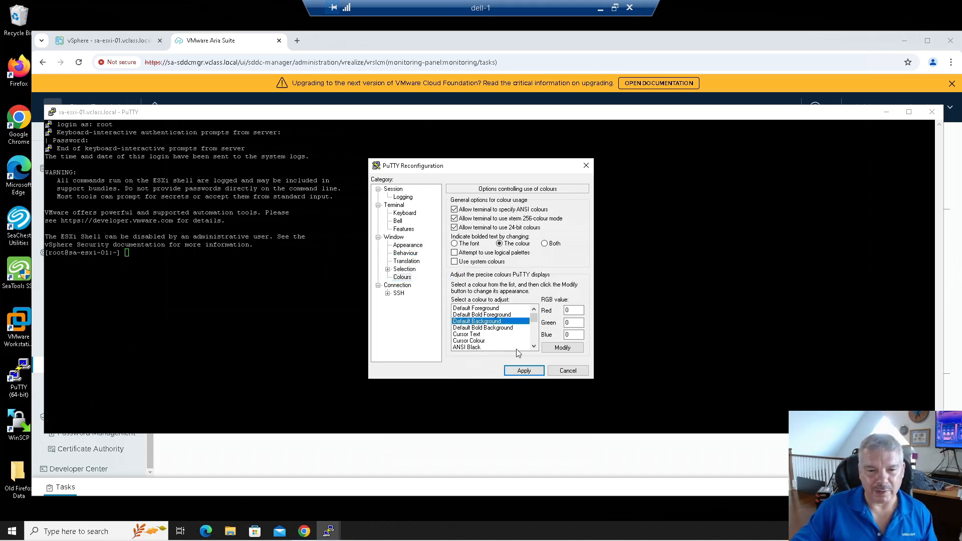
click(551, 349)
click(435, 249)
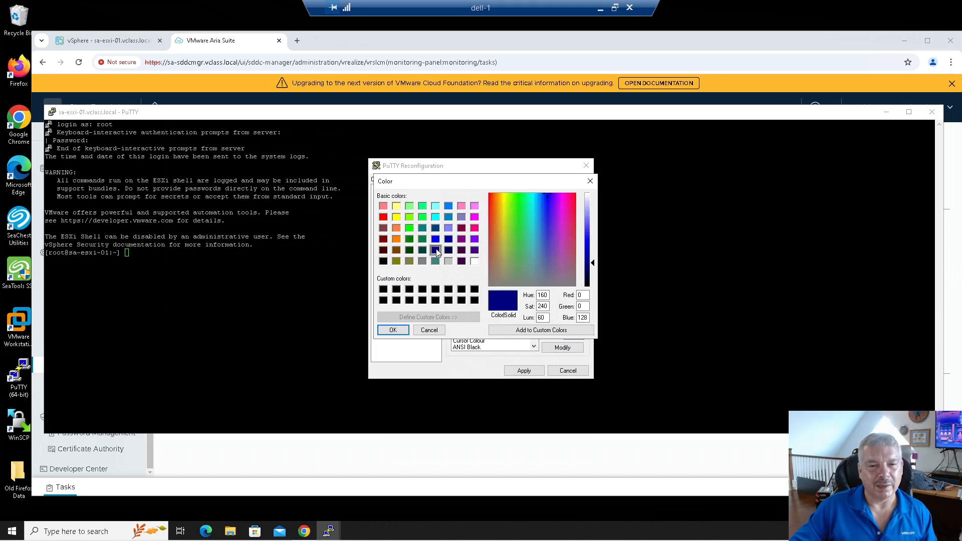
click(400, 334)
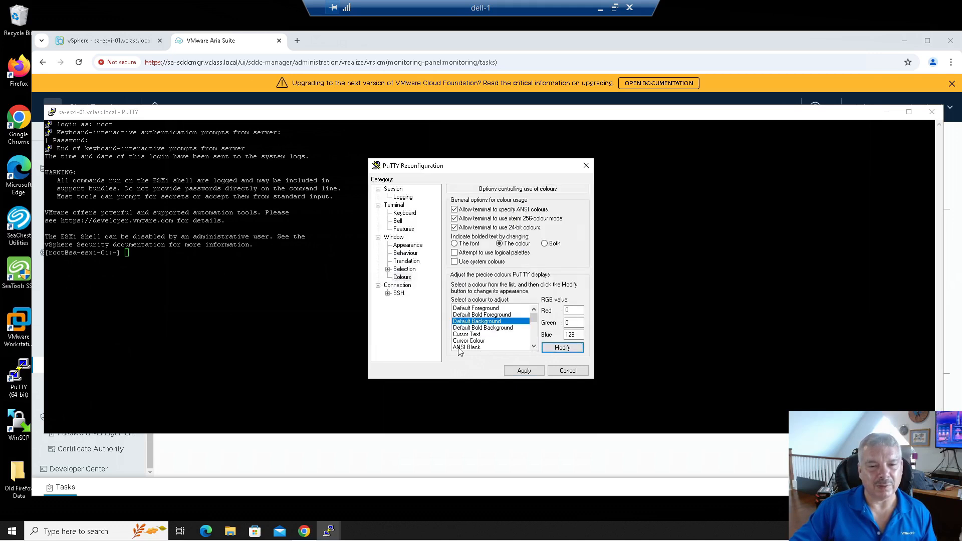
click(525, 371)
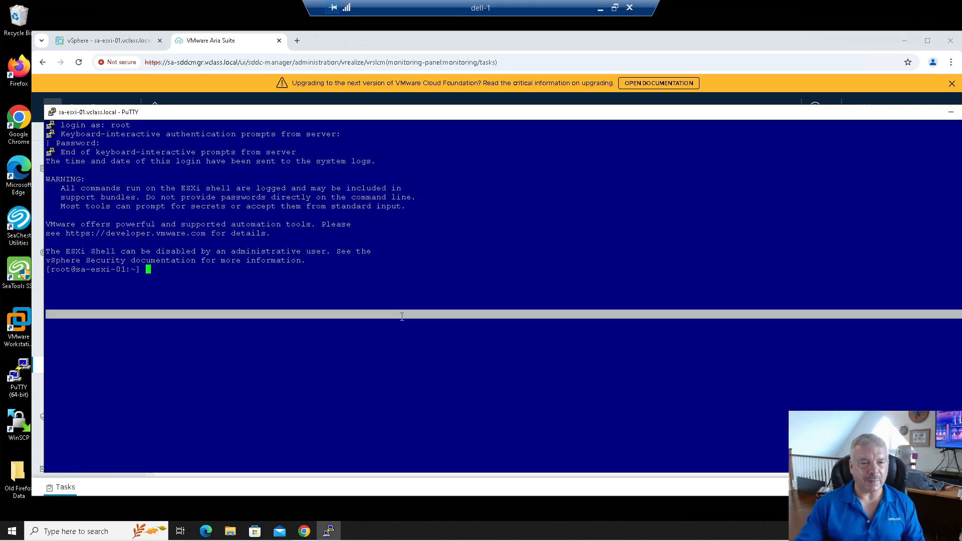
Step: Run esxcfg-vmknic -l and highlight vxlan addresses 172.20.11.53 (vmk10) and 172.20.11.54 (vmk11)
text(esxcfg-vmknic -l)
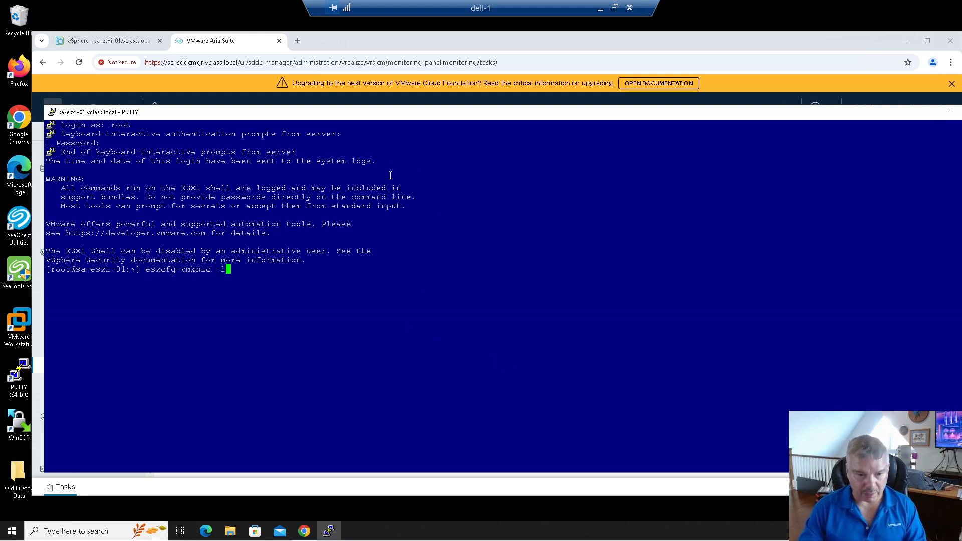
key(Return)
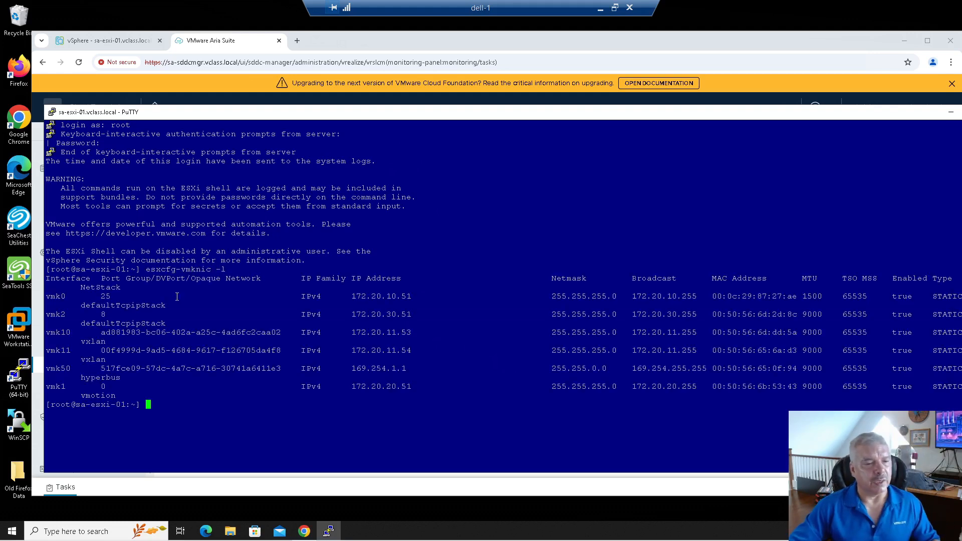
drag(40, 348, 380, 331)
click(349, 332)
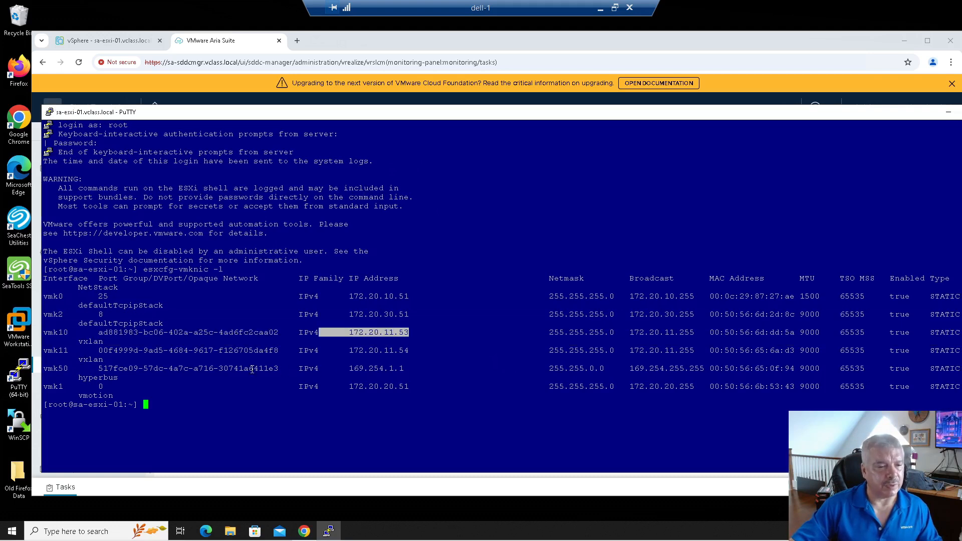
drag(349, 350, 401, 382)
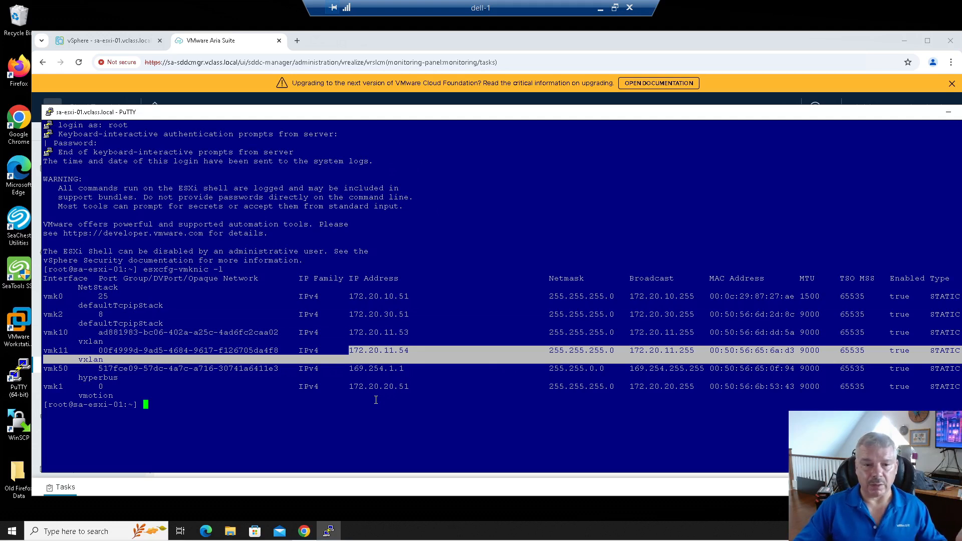
click(256, 402)
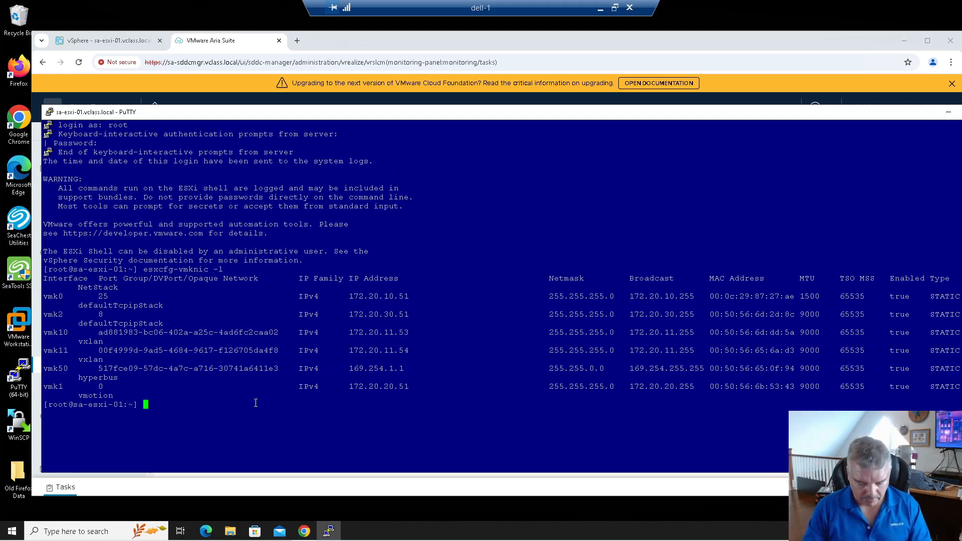
Step: Run vmkping ++netstack=vxlan 172.20.11.51 to test the vxlan path
text(vmkn)
key(BackSpace)
key(BackSpace)
key(BackSpace)
key(BackSpace)
text(v)
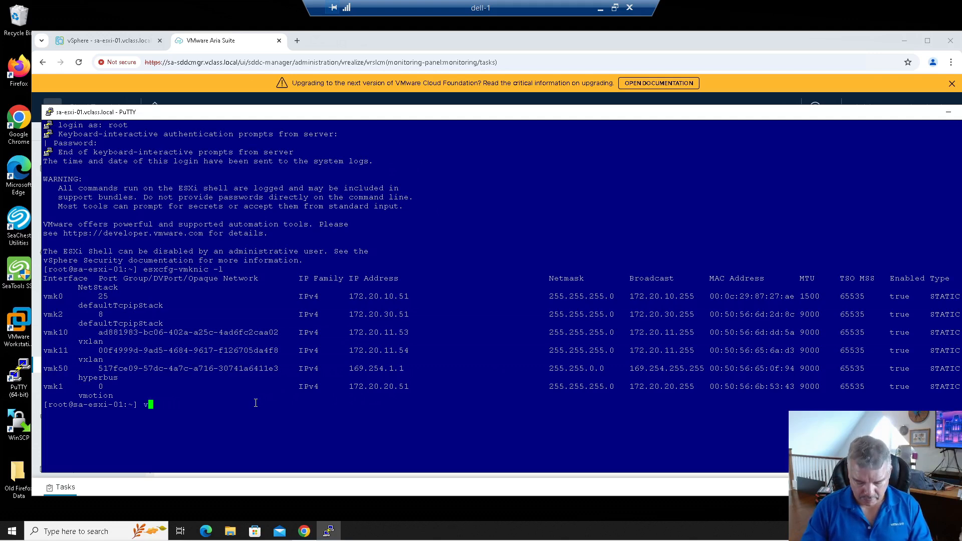
text(mkping ++)
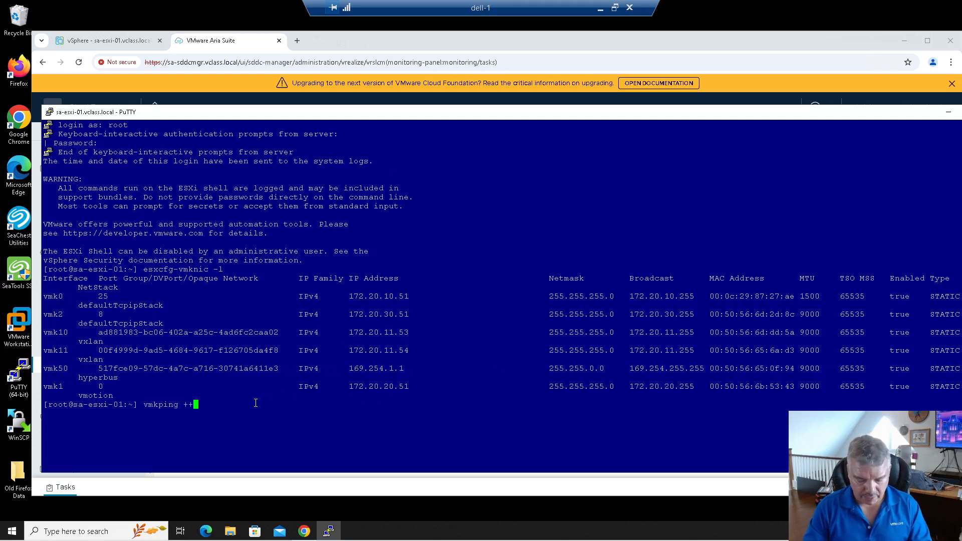
text(netstack)
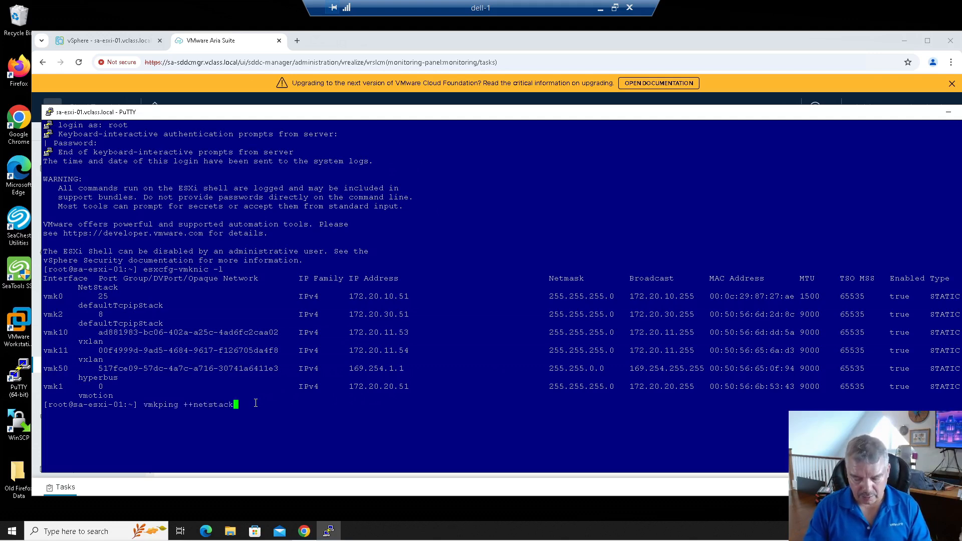
text(=vxlan)
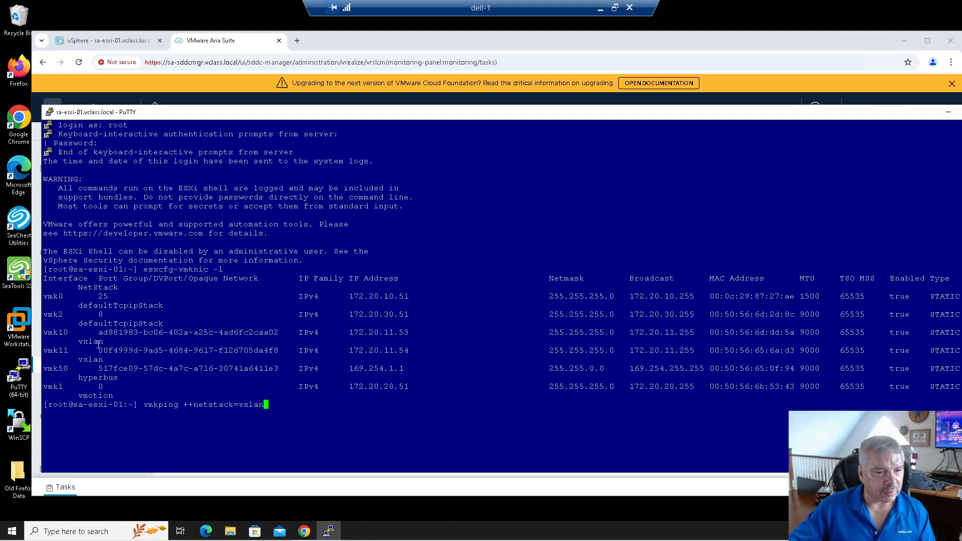
drag(75, 343, 116, 344)
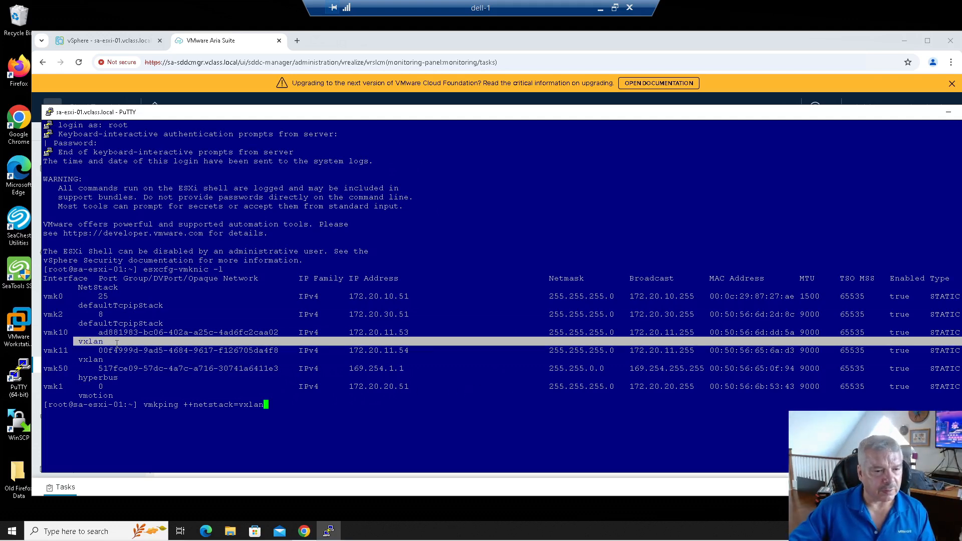
click(84, 339)
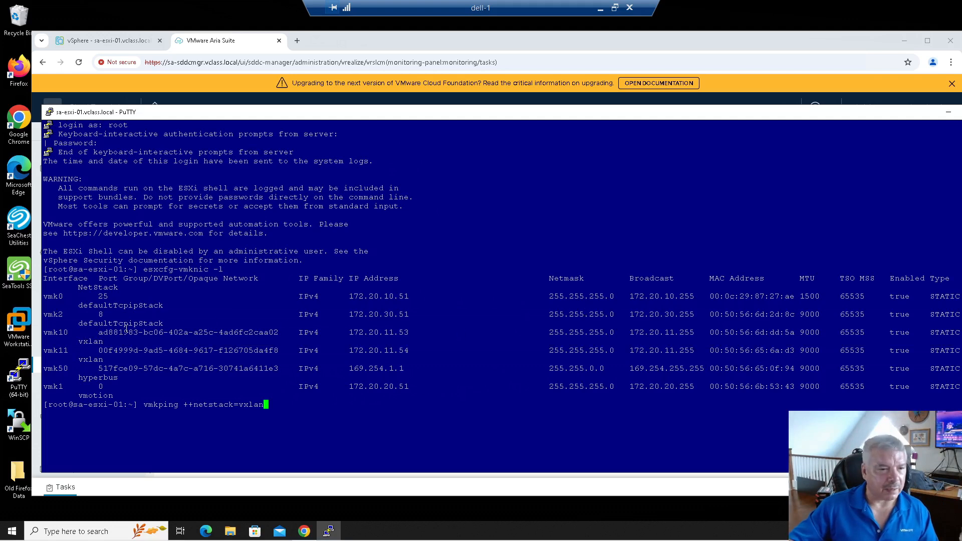
drag(75, 343, 131, 358)
click(267, 337)
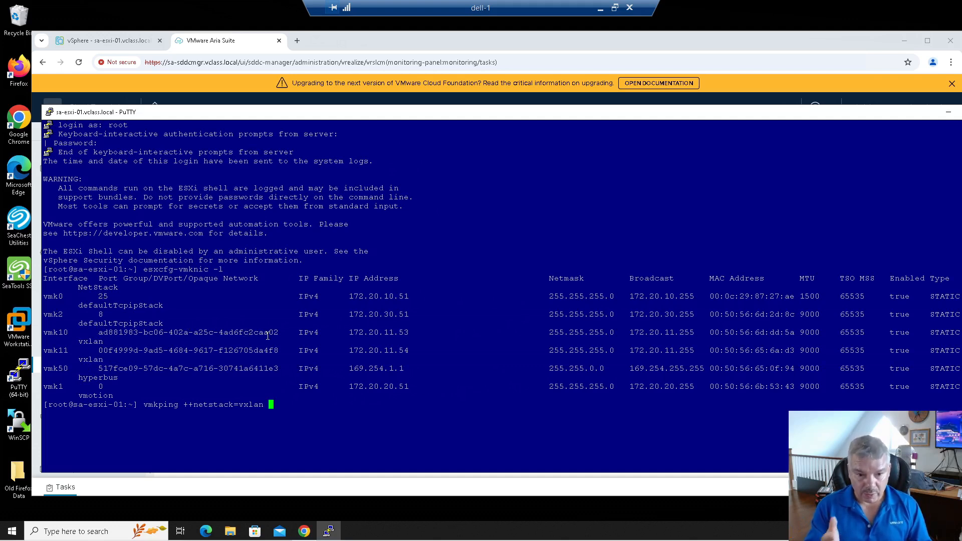
text(172.20.11.51)
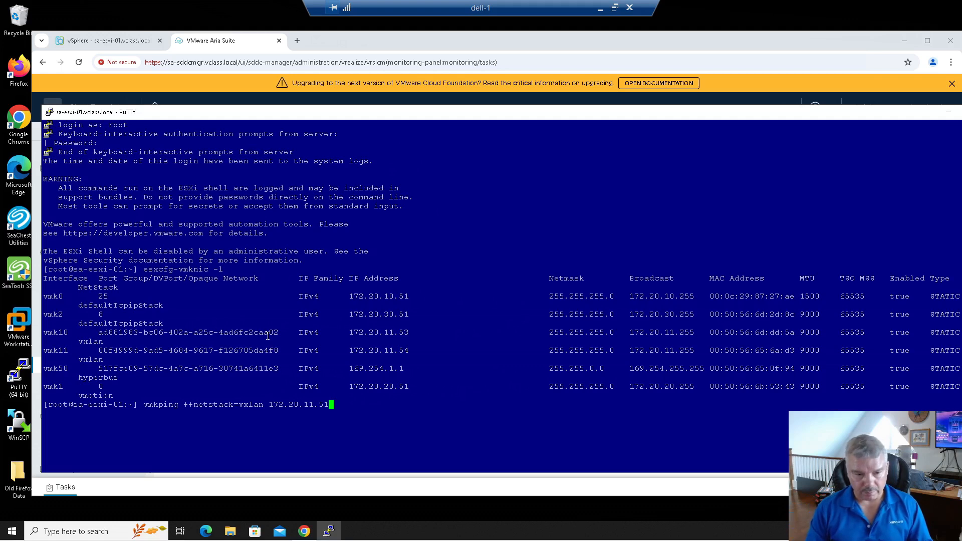
key(Return)
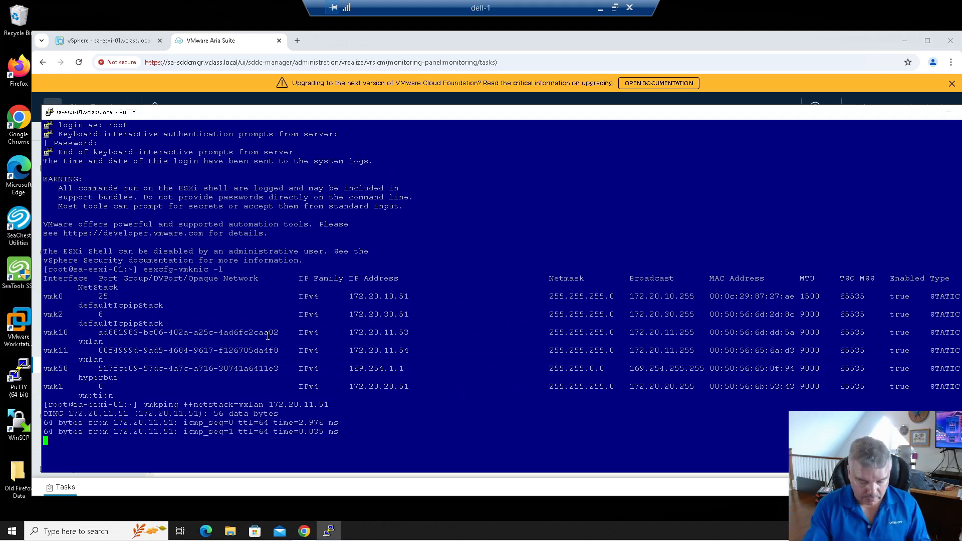
Step: Stop the ping and rerun it with a packet size of -s 8972
key(ctrl+c)
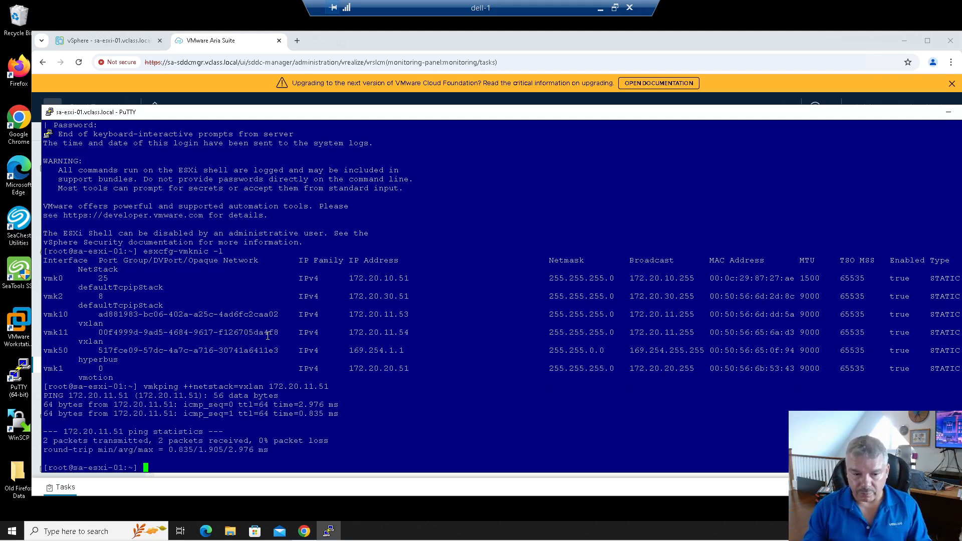
key(Up)
text(-s )
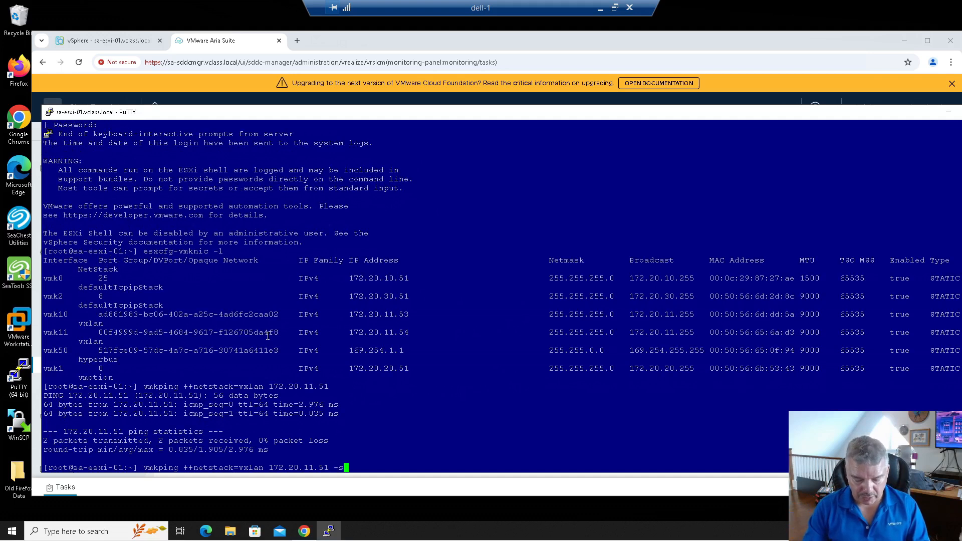
text(9000)
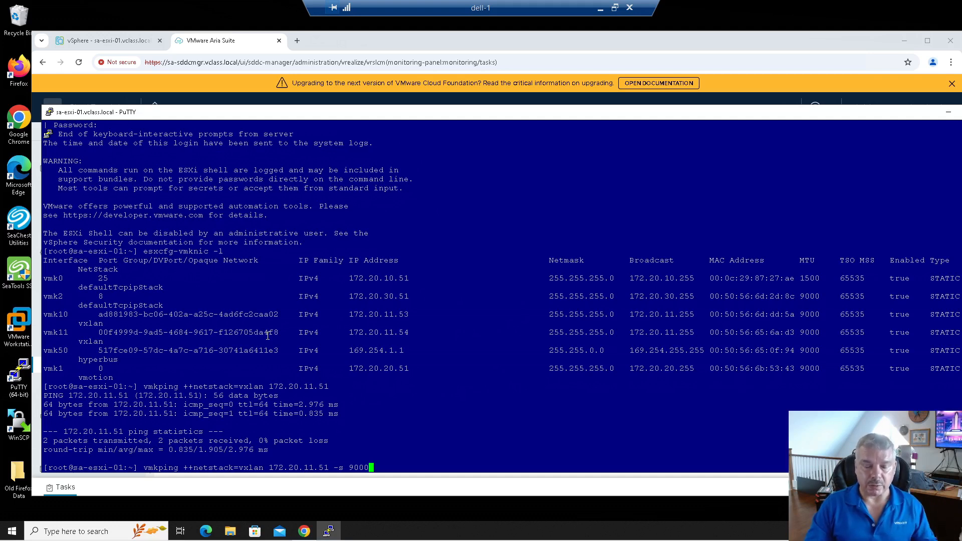
key(BackSpace)
key(BackSpace)
key(BackSpace)
key(BackSpace)
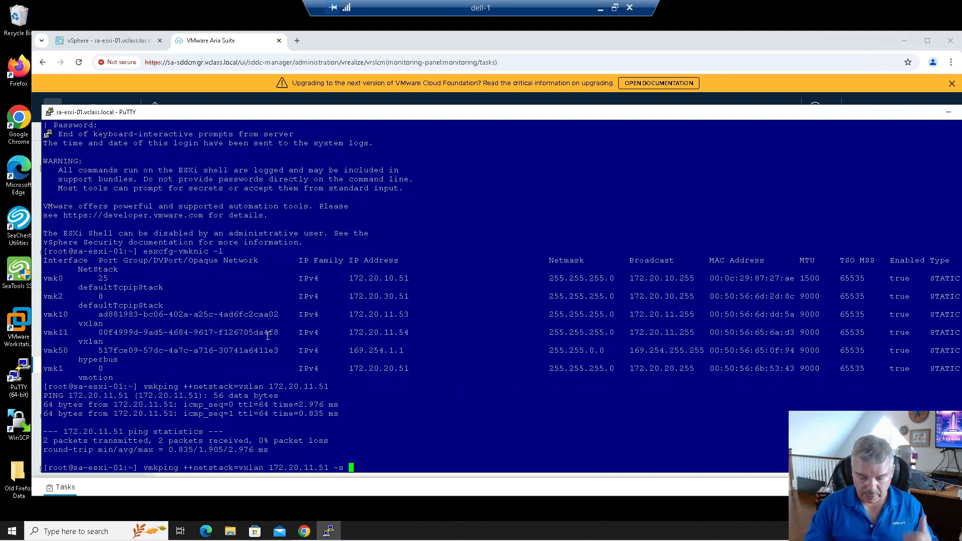
text(8972)
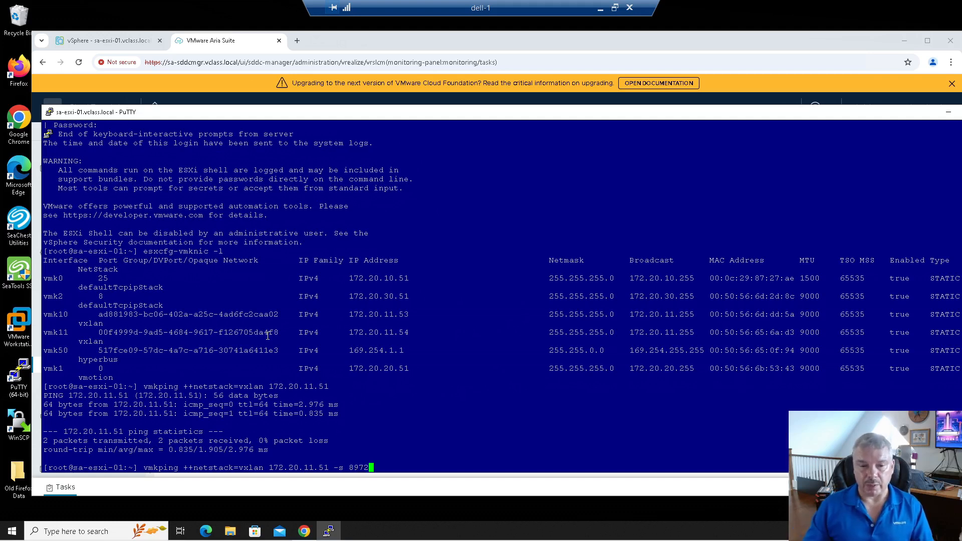
key(Return)
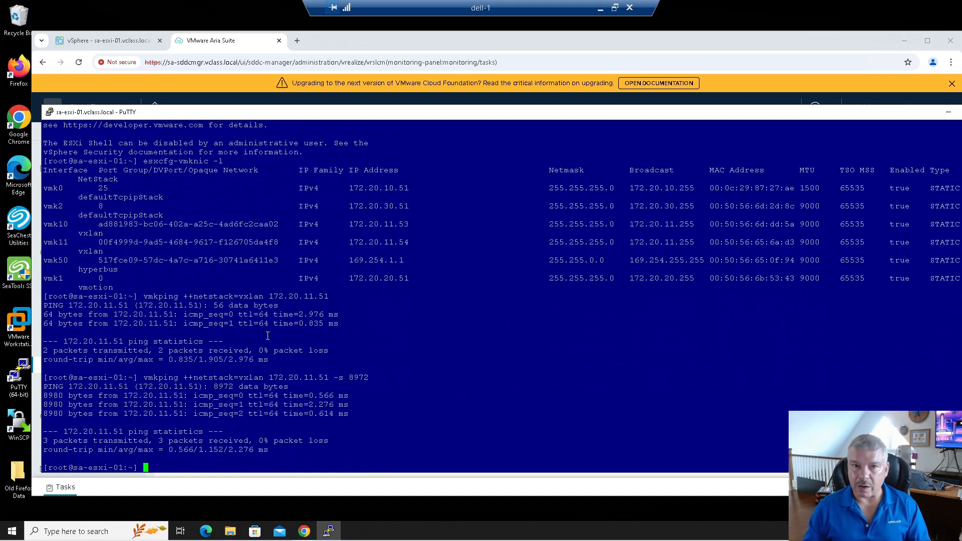
Step: Ping with -d at 8972 bytes (succeeds) and 8973 bytes (fails as too long)
key(ctrl+c)
key(Up)
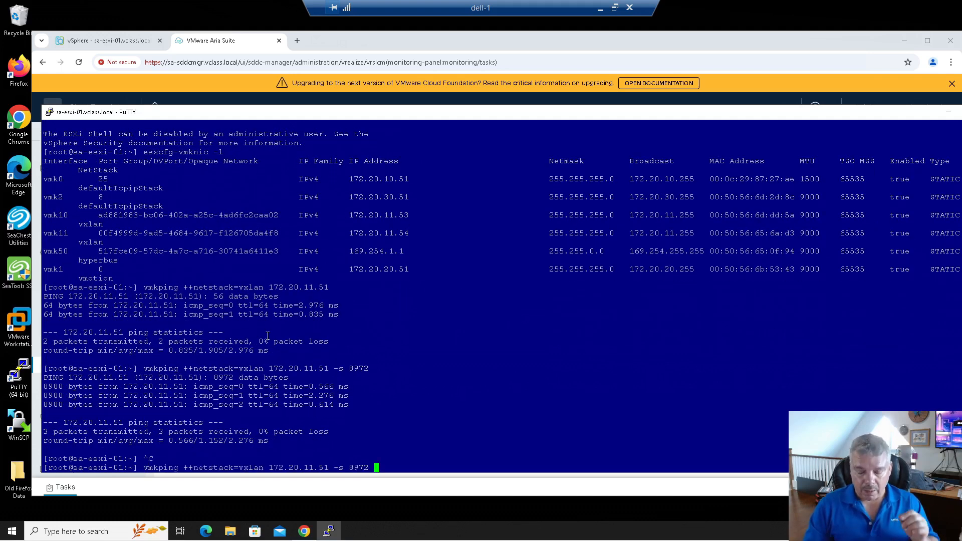
text(-d)
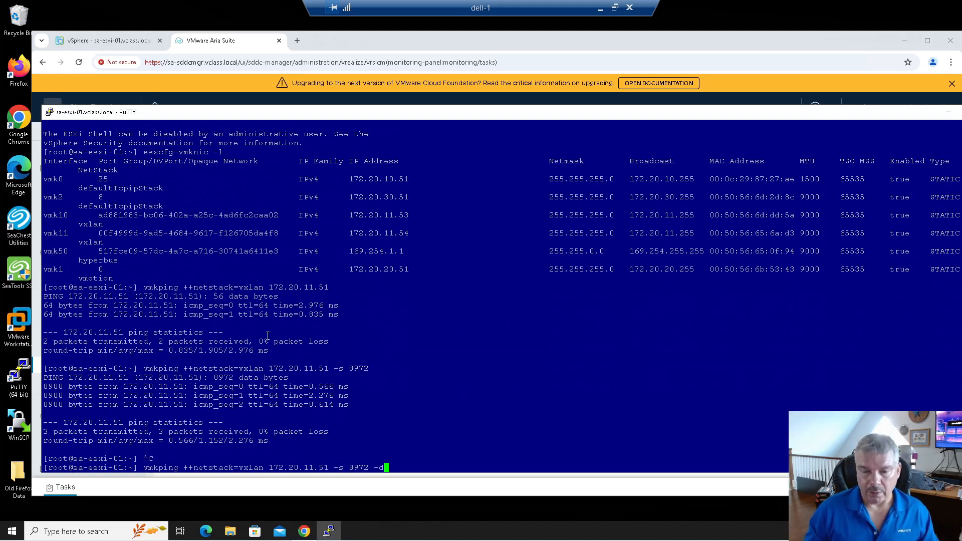
key(Return)
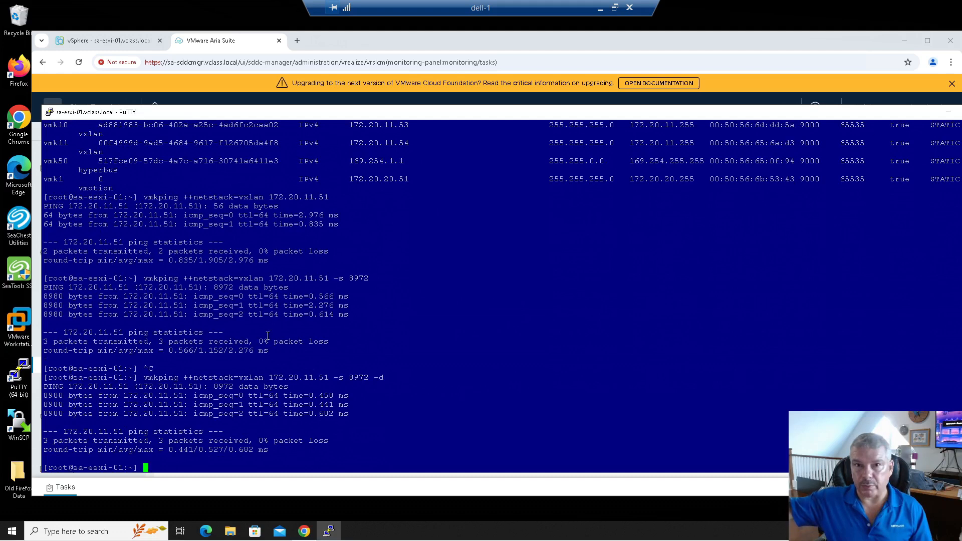
key(Up)
key(Left)
key(Left)
key(Left)
key(Left)
text(3)
key(Delete)
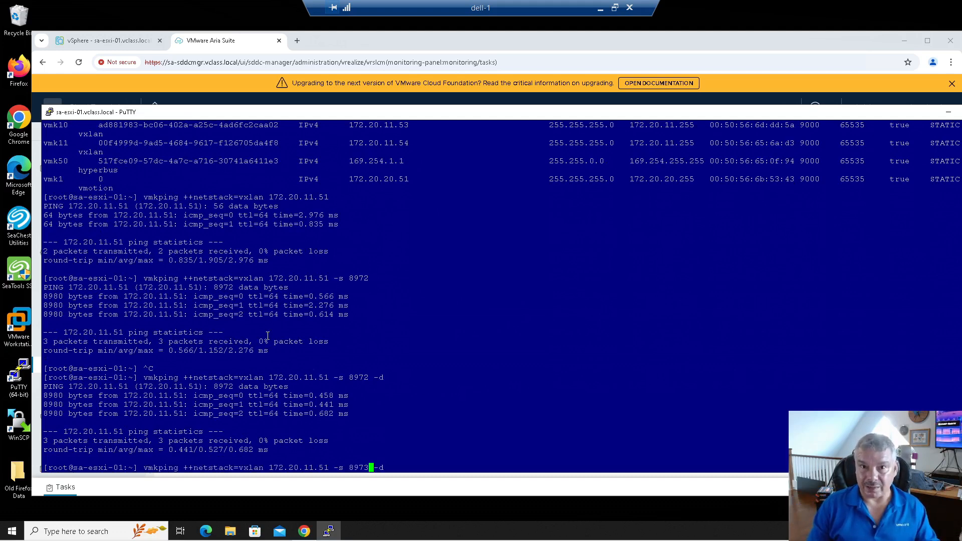
key(Return)
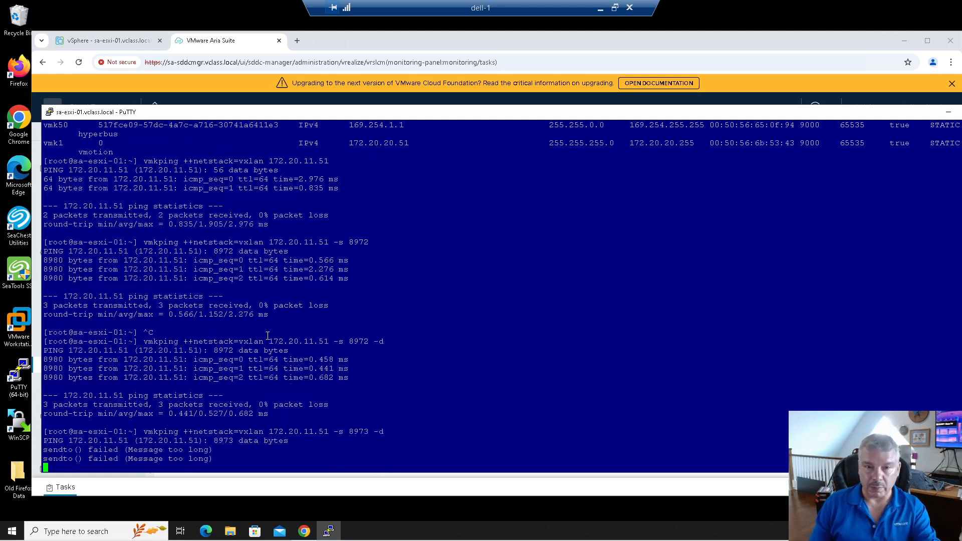
Step: Ping 8973 bytes with fragmentation allowed, then edit the command back to -s 8972 -d
key(Up)
key(BackSpace)
key(BackSpace)
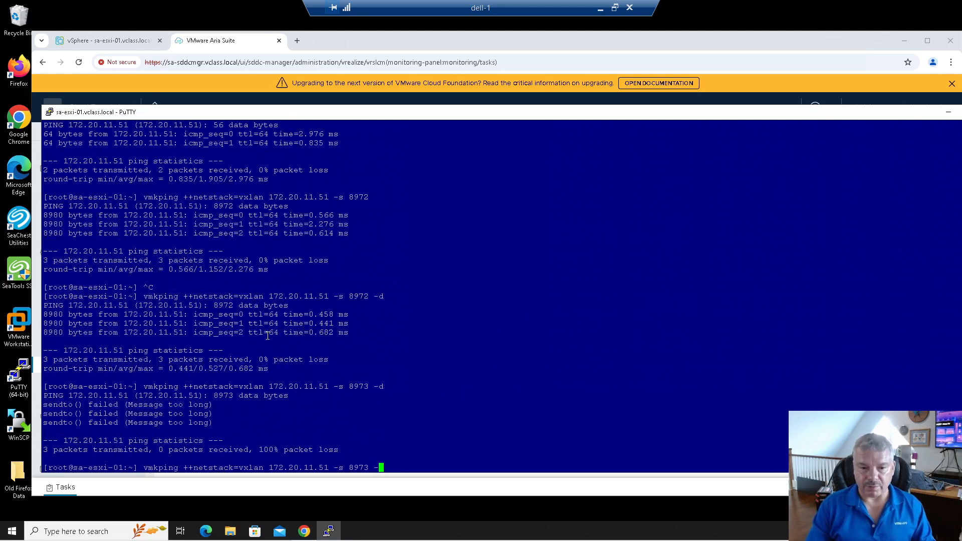
key(Return)
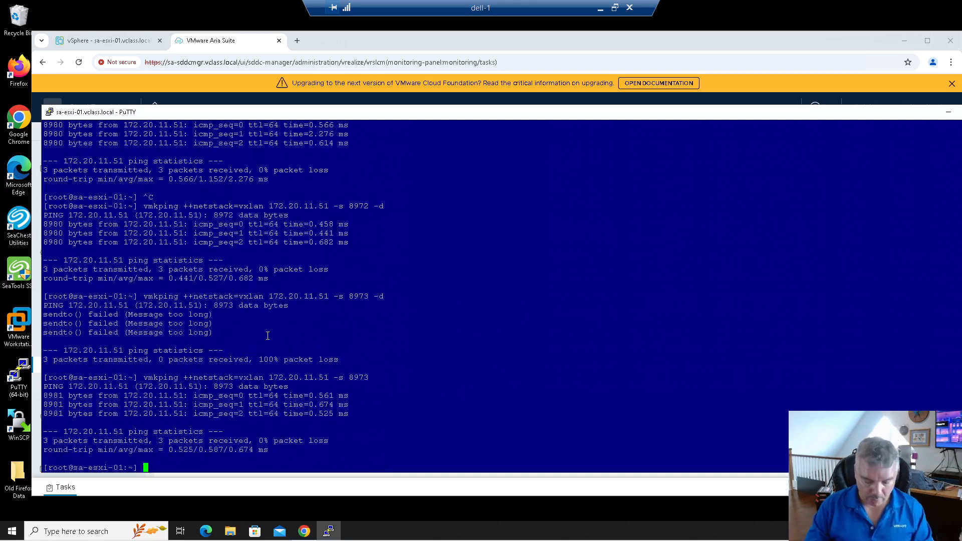
key(Up)
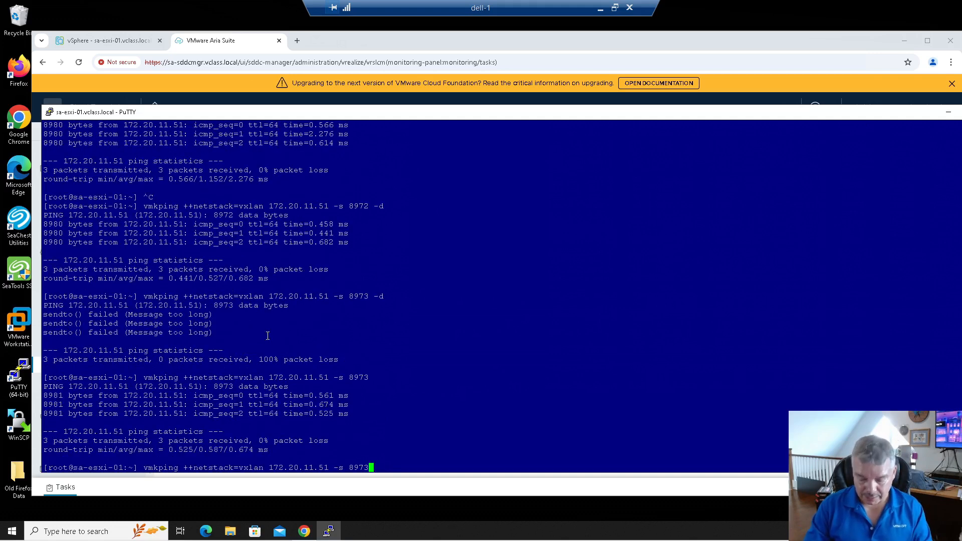
key(BackSpace)
text(2 -d)
key(Left)
key(Left)
key(Left)
key(Left)
key(Left)
key(Left)
key(Left)
key(Left)
key(Left)
key(Left)
key(Left)
key(Left)
key(Left)
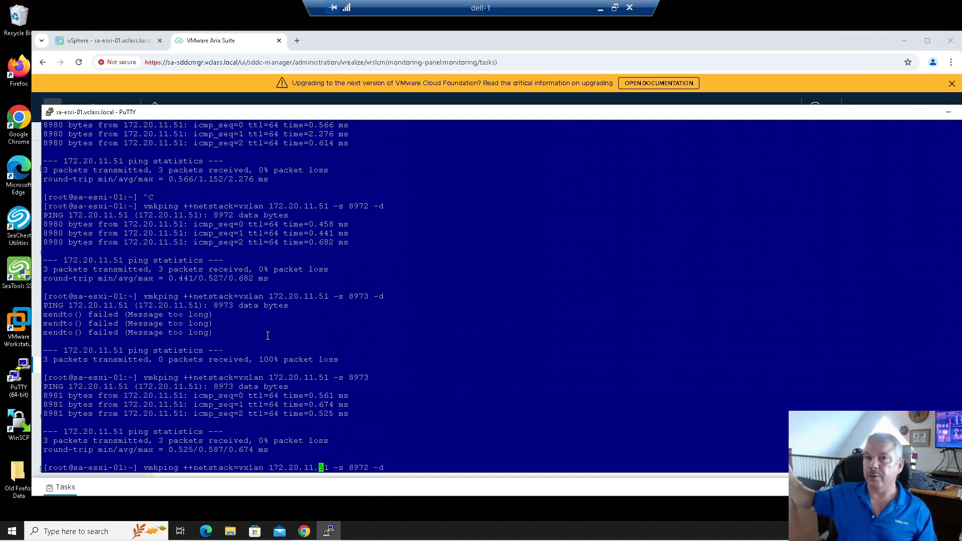
Step: Run 8972-byte don't-fragment vxlan pings to 172.20.12.181 and 172.20.12.182
key(Left)
key(Left)
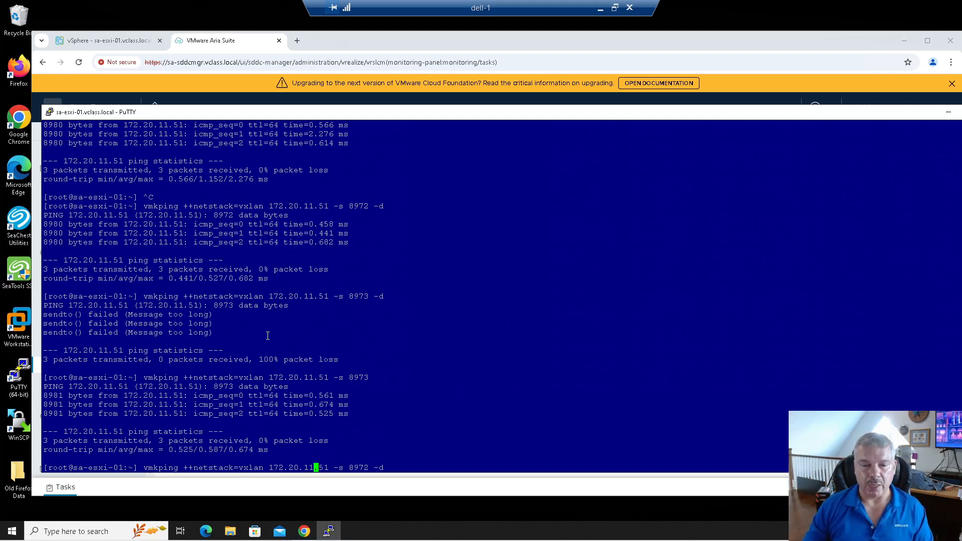
key(Delete)
key(Right)
text(181)
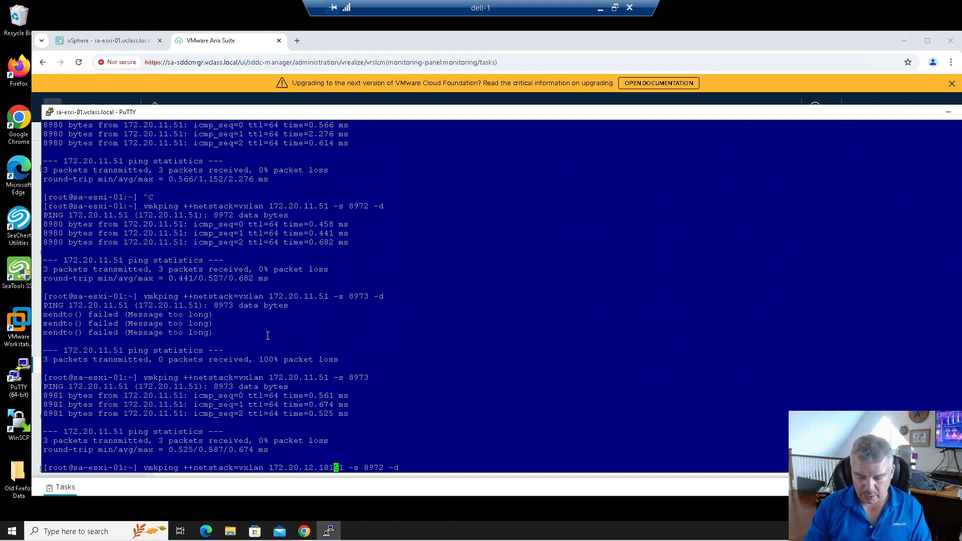
key(Delete)
key(Delete)
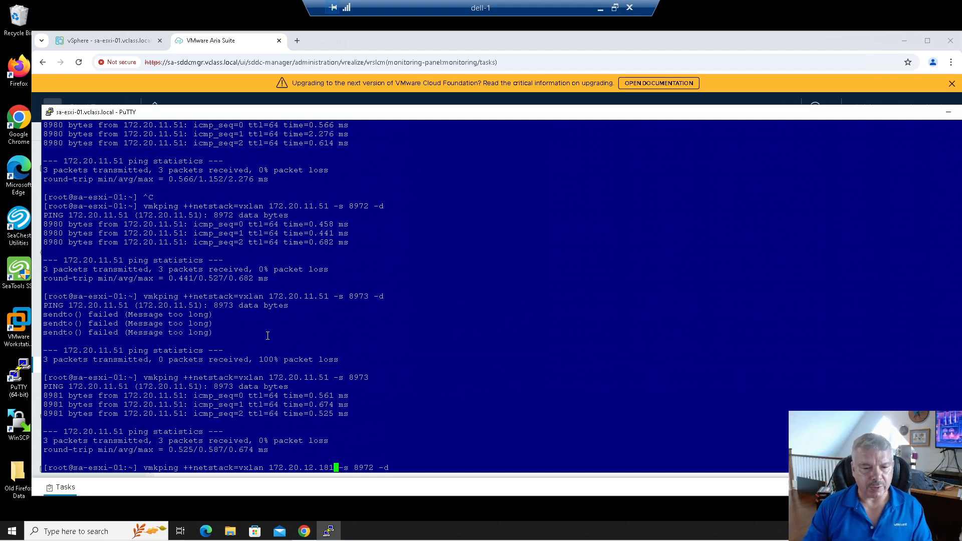
key(Return)
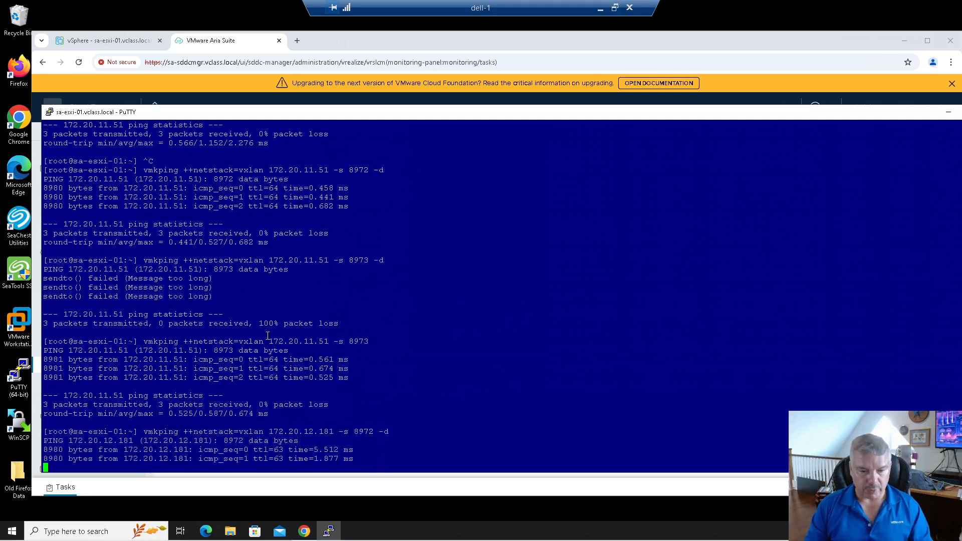
key(ctrl+c)
key(Up)
key(Left)
key(Left)
key(Left)
key(Left)
key(Left)
key(Left)
key(Left)
key(Left)
key(Left)
key(Left)
key(Left)
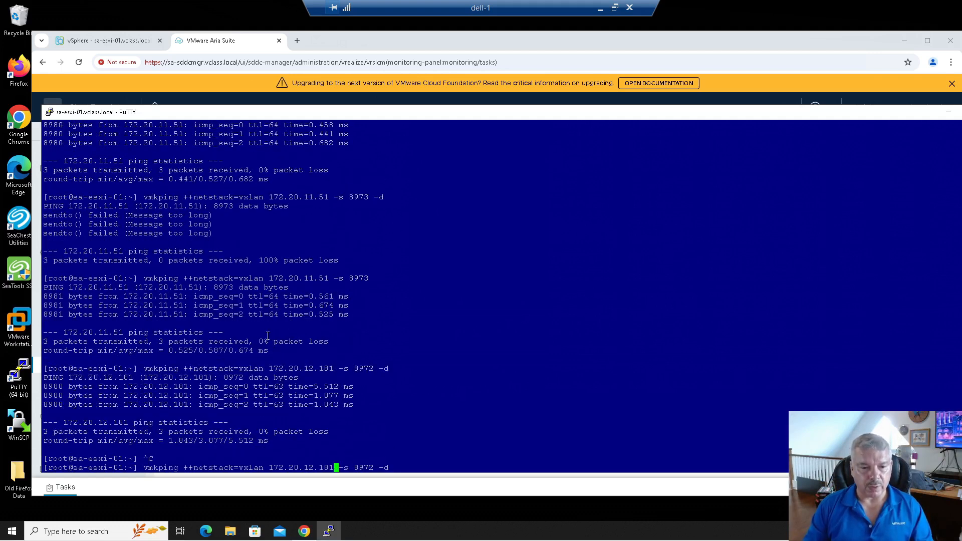
key(BackSpace)
text(2)
key(Return)
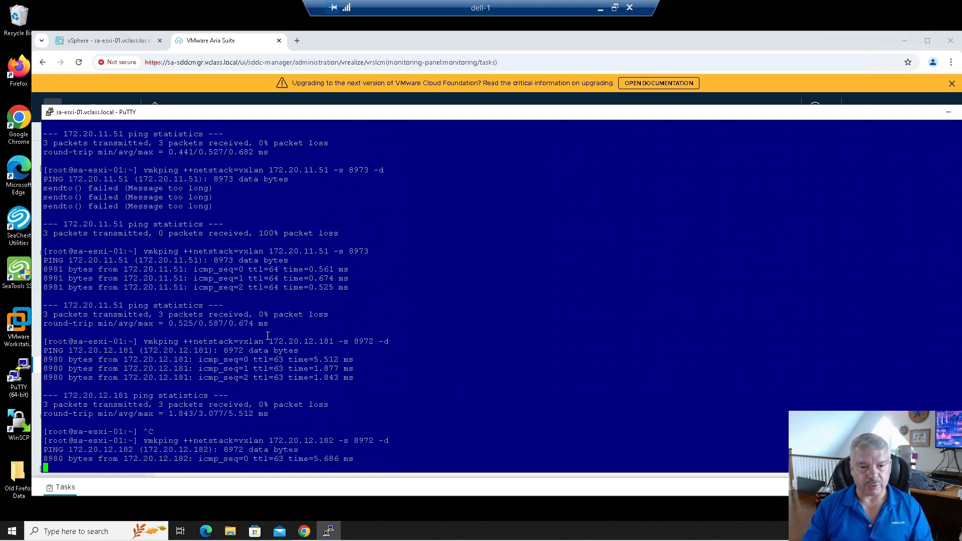
key(ctrl+c)
Step: Repeat the 8972-byte don't-fragment vxlan ping to 172.20.12.191 and 172.20.12.192
key(Up)
key(Left)
key(Left)
key(Left)
key(Left)
key(Left)
key(Left)
key(Left)
key(Left)
key(Left)
key(Left)
key(Left)
key(Left)
key(Left)
key(Delete)
key(Delete)
text(91)
key(Return)
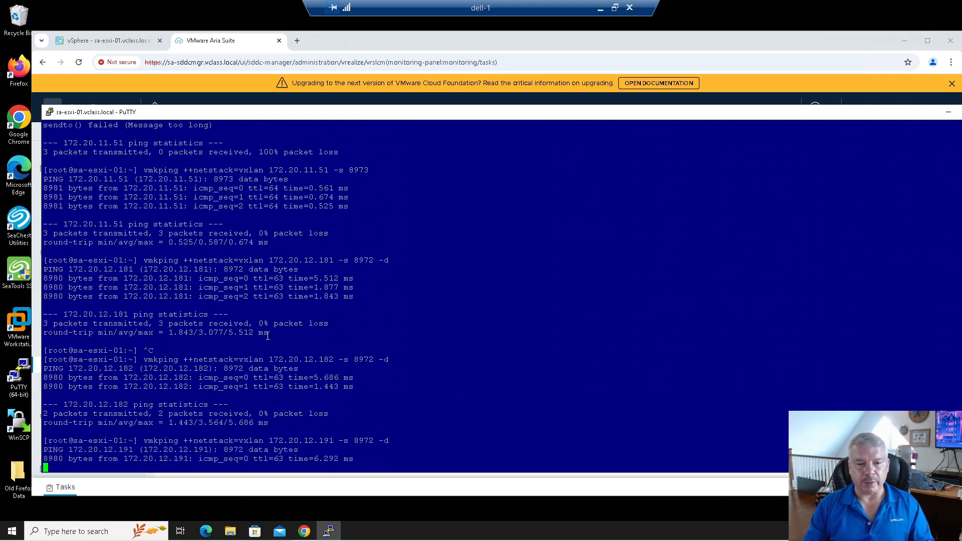
key(ctrl+c)
key(Up)
key(Left)
key(Left)
key(Left)
key(Left)
key(Left)
key(Left)
key(Left)
key(Left)
key(Left)
key(Left)
key(Left)
key(Left)
key(Left)
key(Right)
key(Delete)
text(2)
key(Return)
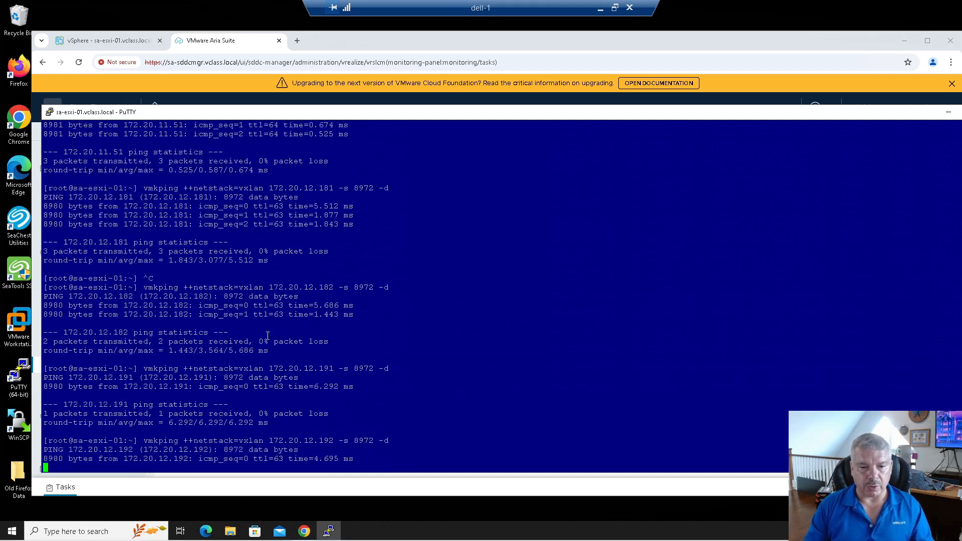
key(ctrl+c)
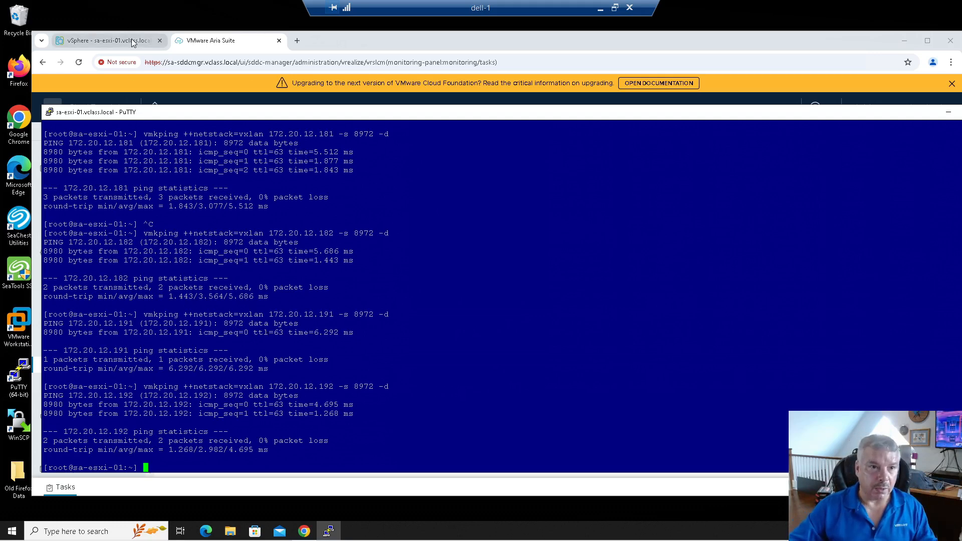
Step: Bring Chrome forward and show the VMware Aria Suite page in SDDC Manager
click(107, 41)
click(210, 44)
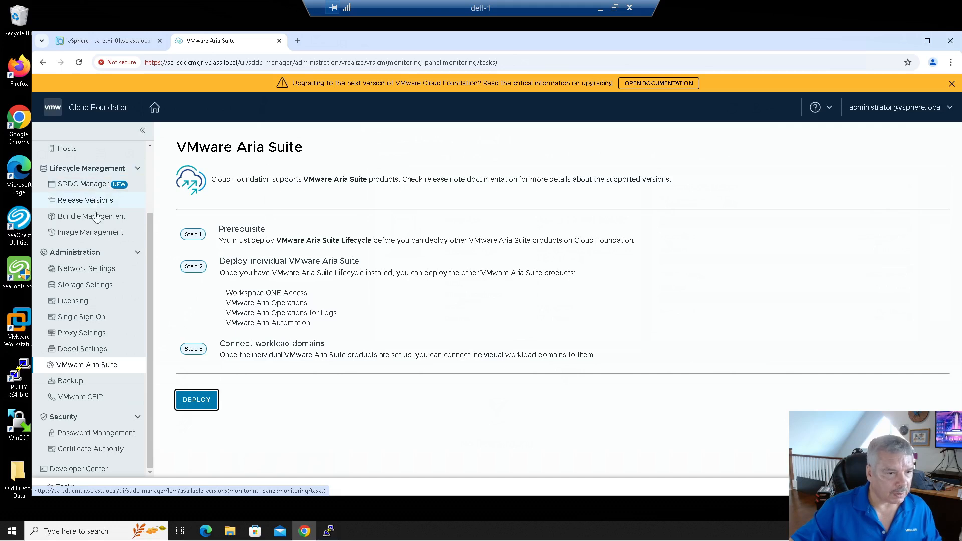
Step: Open the sfo-m01 domain summary from the Workload Domains list
scroll(102, 234, up, 3)
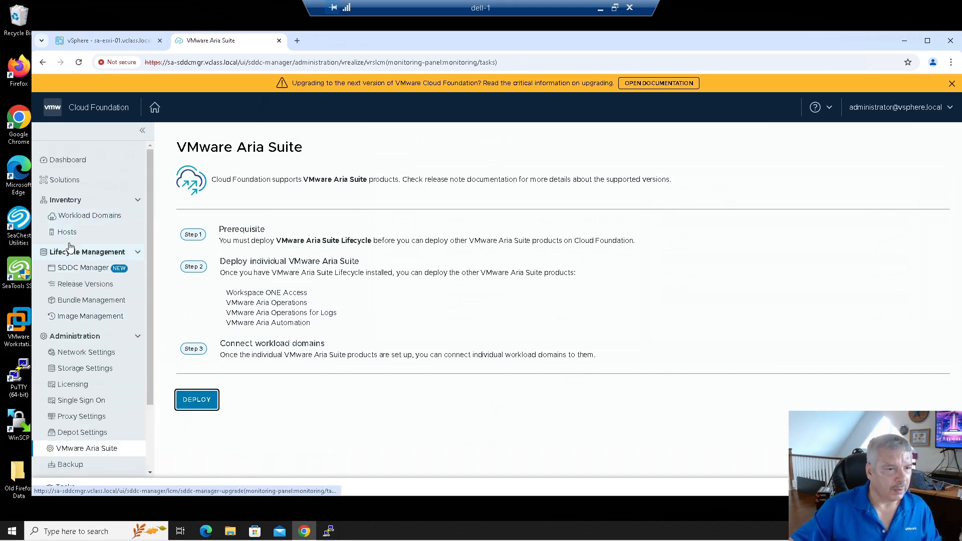
click(84, 215)
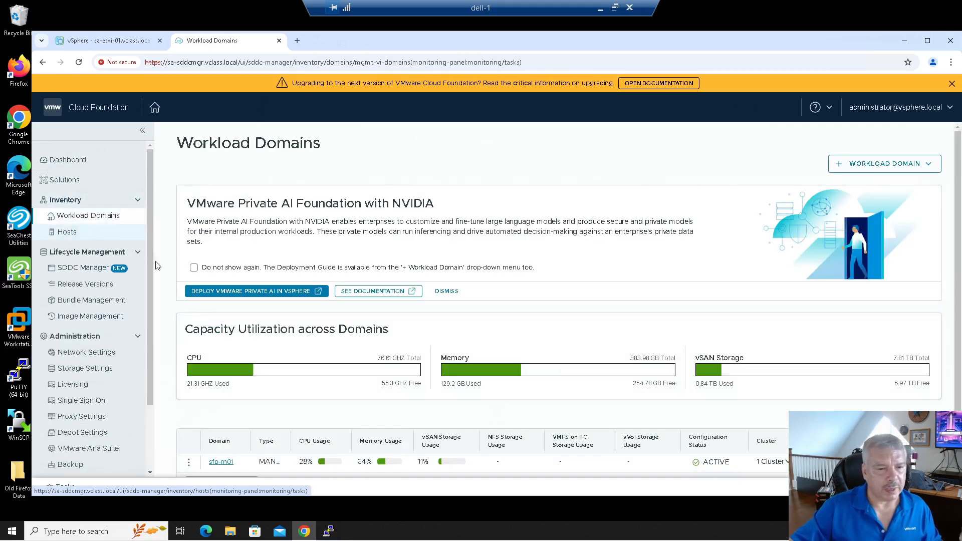
scroll(212, 398, down, 1)
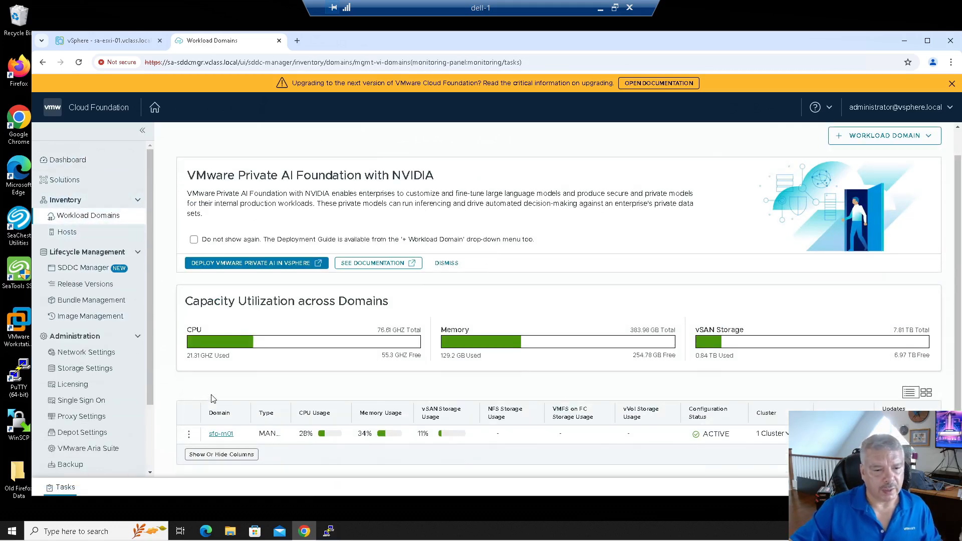
click(221, 434)
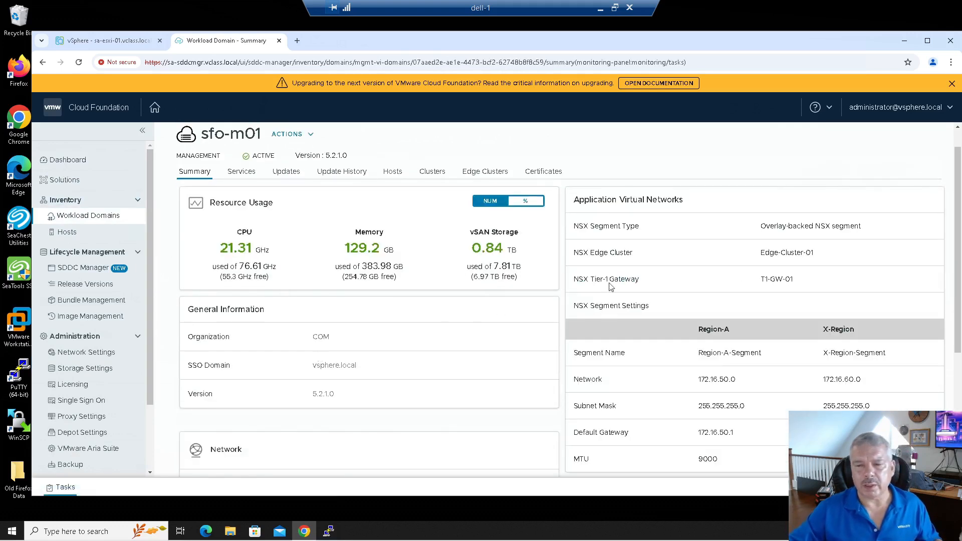
Step: Review the X-Region segment's 172.16.60.0 network under Application Virtual Networks
drag(580, 199, 703, 203)
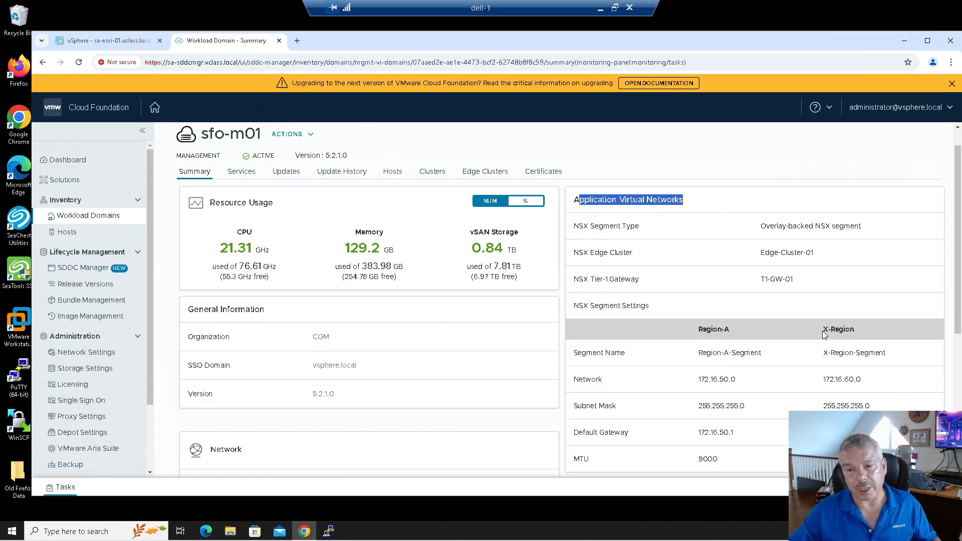
drag(822, 329, 859, 336)
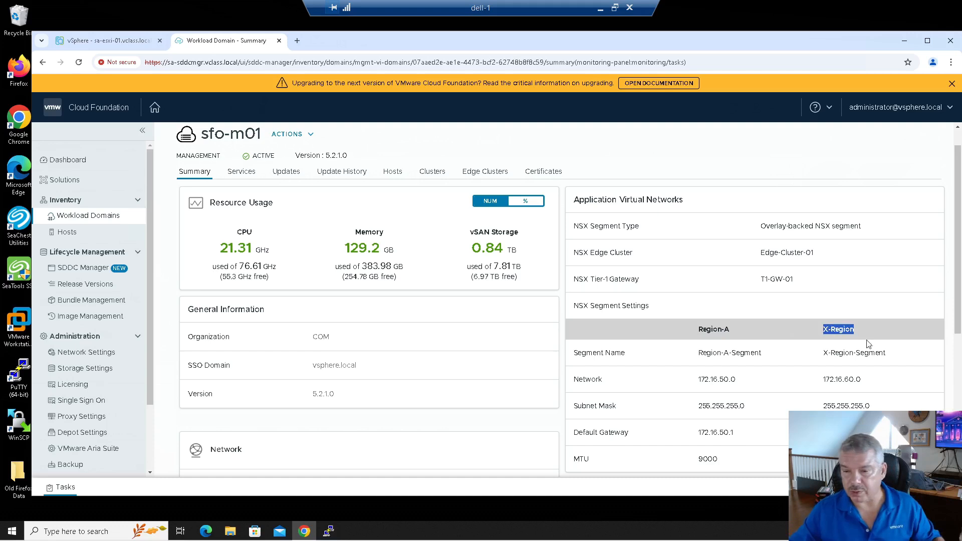
drag(825, 379, 867, 384)
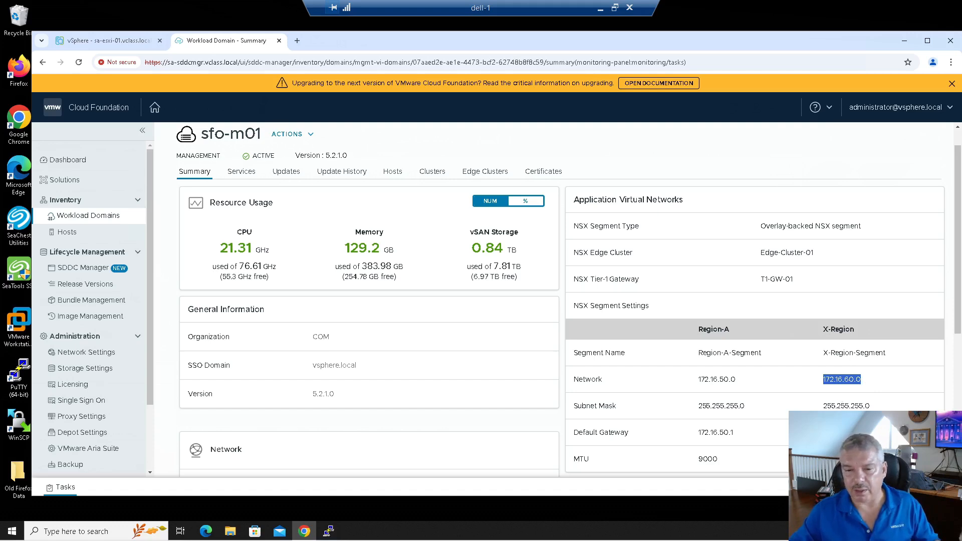
click(852, 431)
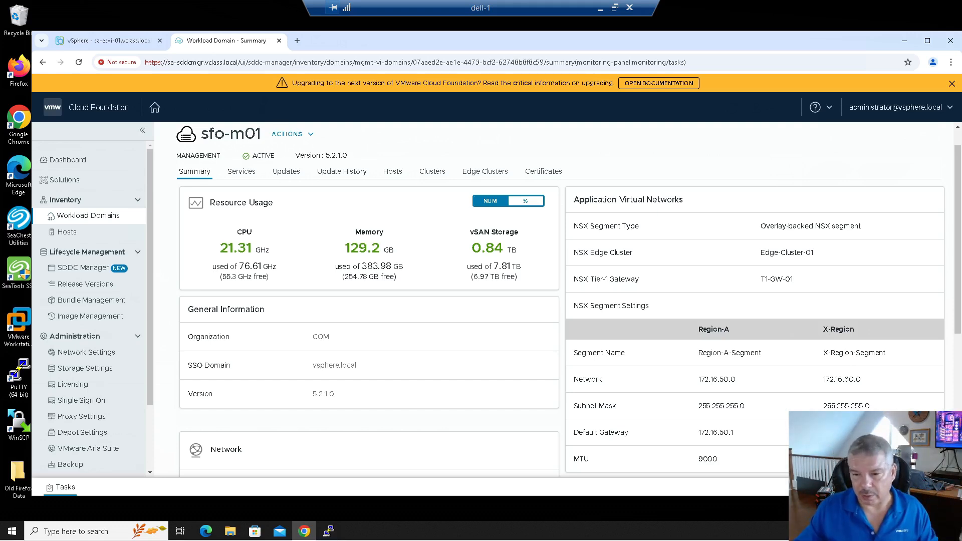
scroll(555, 300, down, 1)
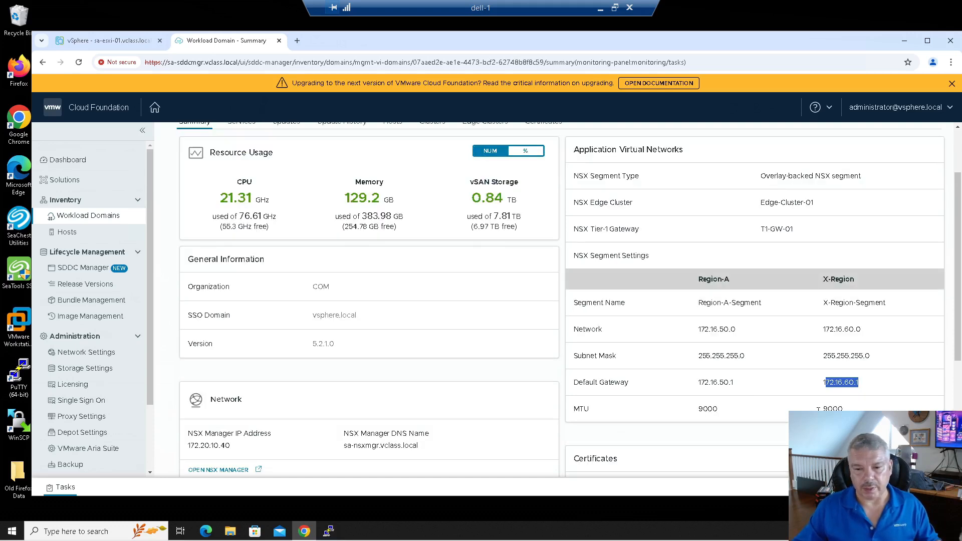
scroll(687, 393, up, 2)
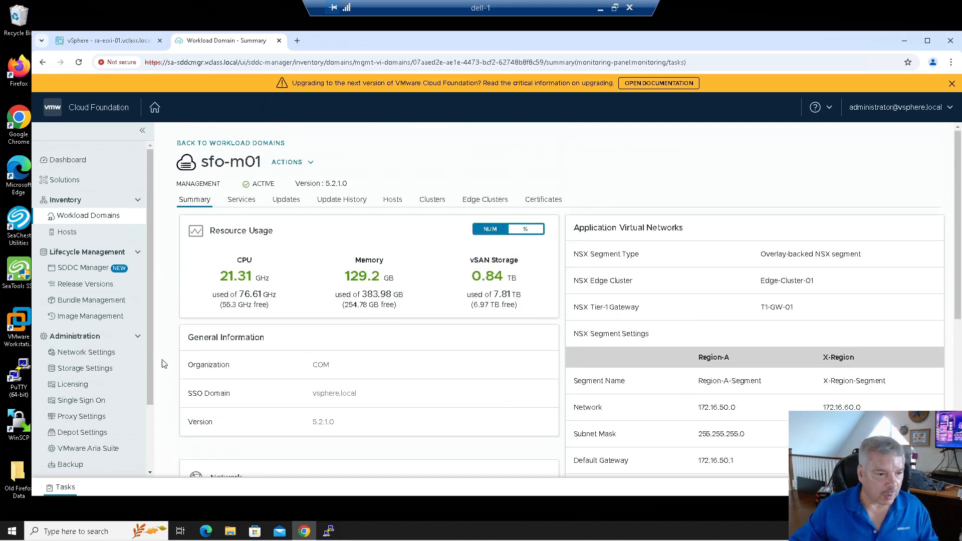
scroll(120, 362, down, 2)
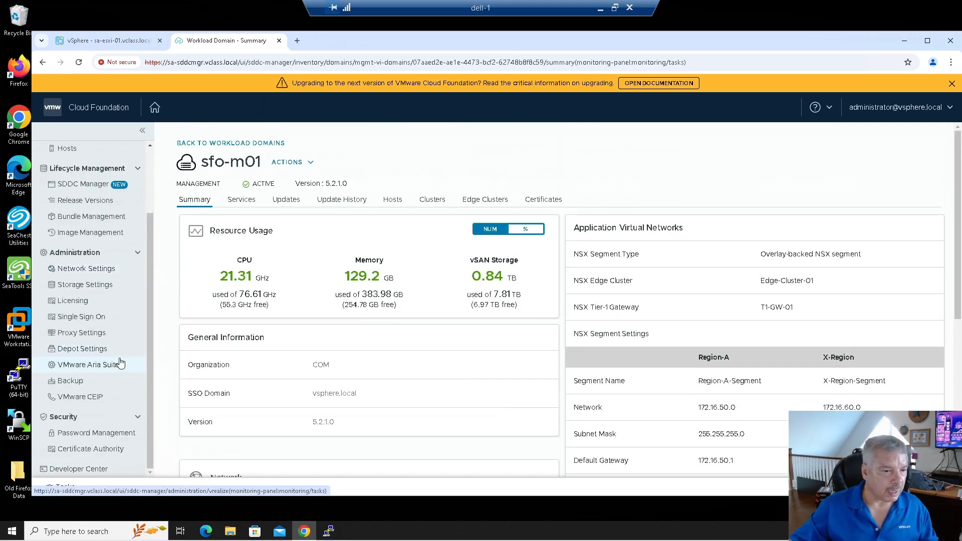
Step: Start the Aria Suite Lifecycle deployment wizard with all prerequisites marked complete
click(120, 365)
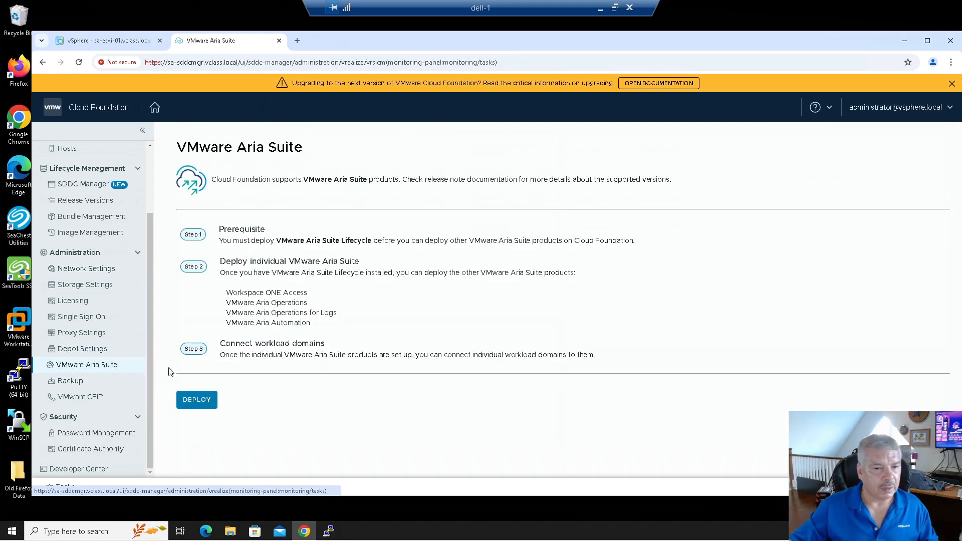
click(197, 400)
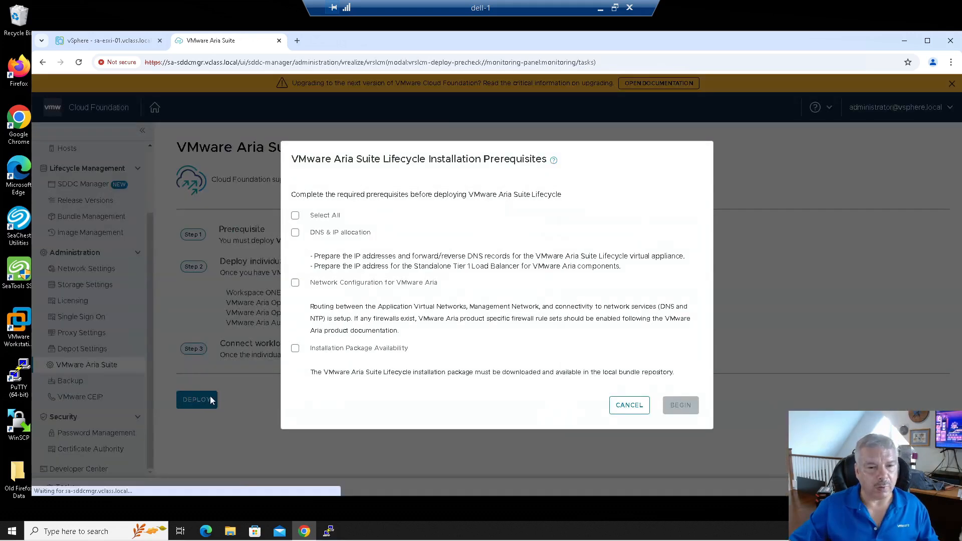
click(295, 215)
click(682, 406)
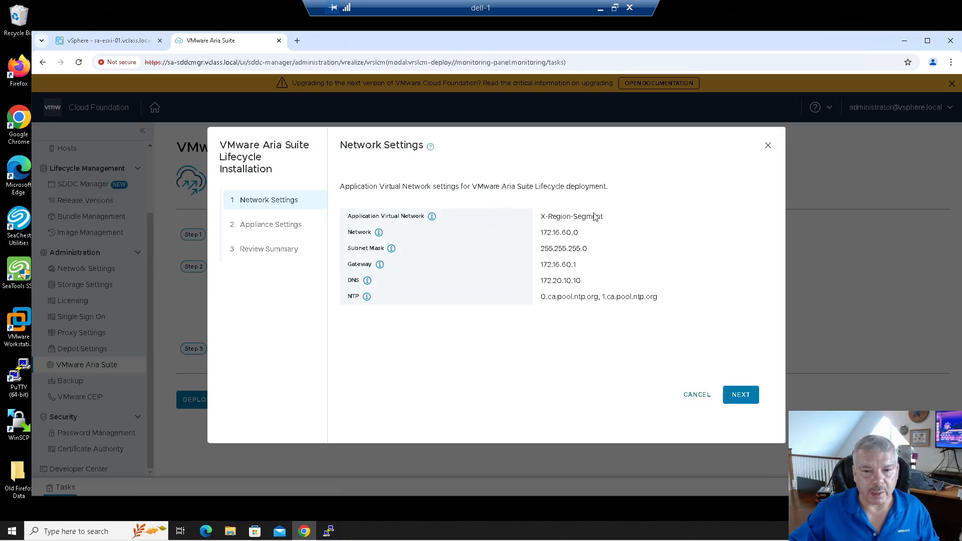
Step: Review the X-Region-Segment network, address and gateway, then continue to appliance settings
drag(541, 217, 606, 226)
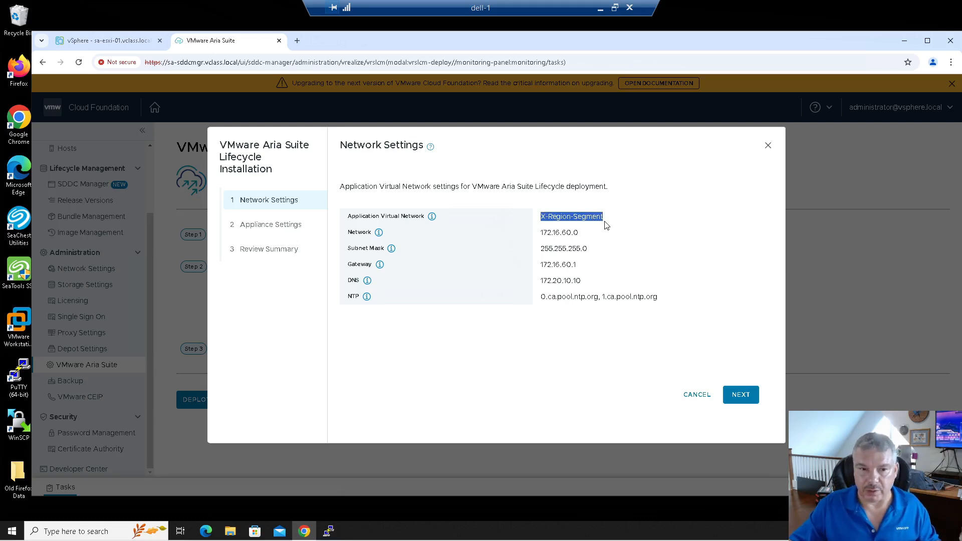
drag(541, 233, 567, 234)
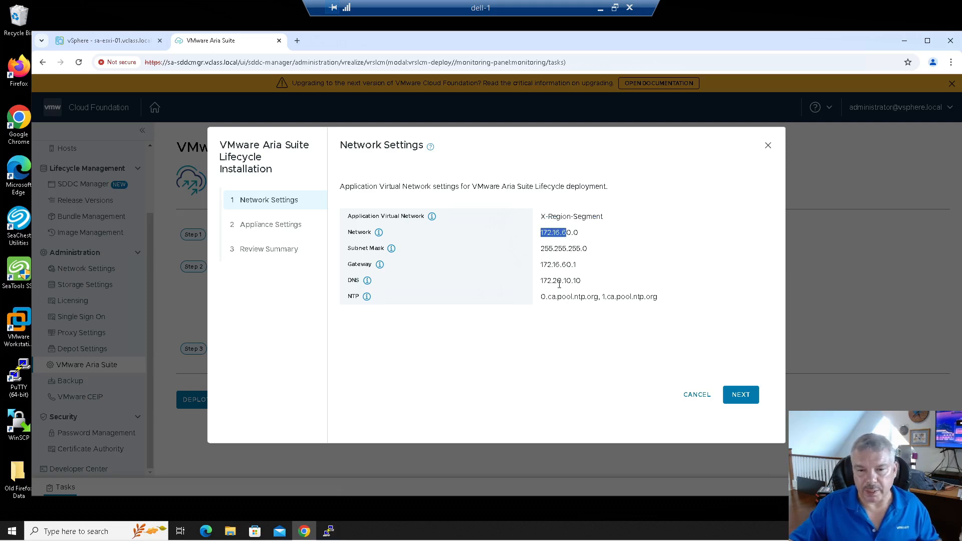
drag(548, 265, 575, 281)
click(741, 395)
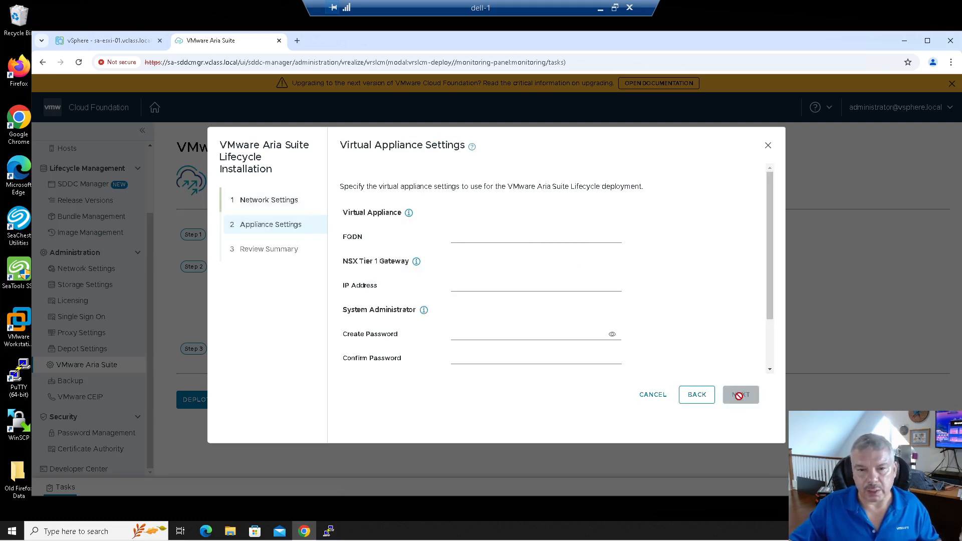
Step: Set appliance FQDN sa-alcm.vclass.local and NSX Tier-1 gateway IP 172.16.60.100
click(473, 239)
click(511, 263)
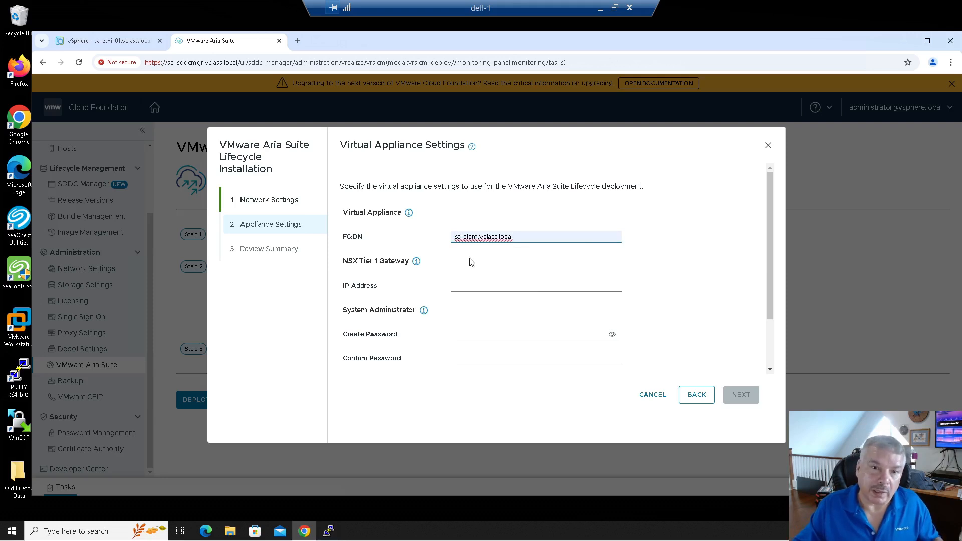
click(483, 258)
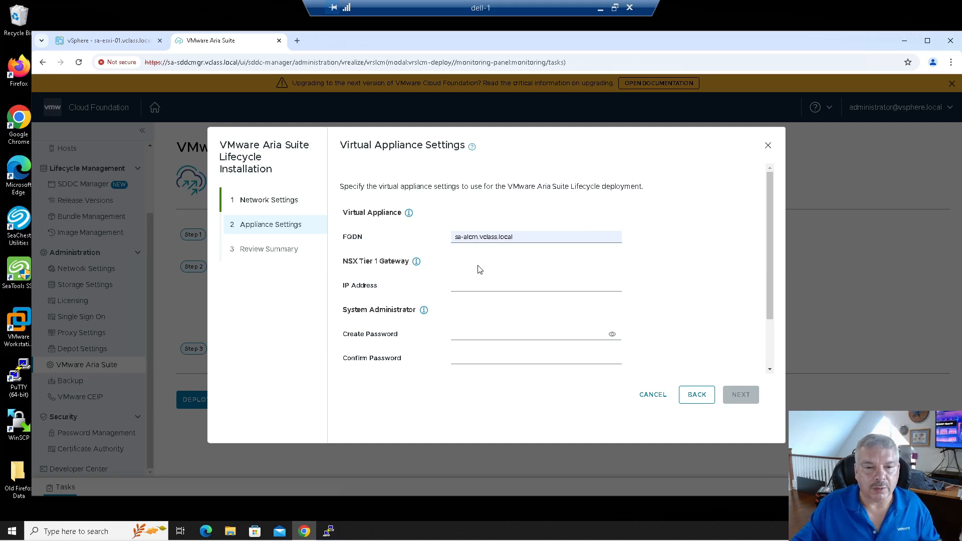
click(479, 290)
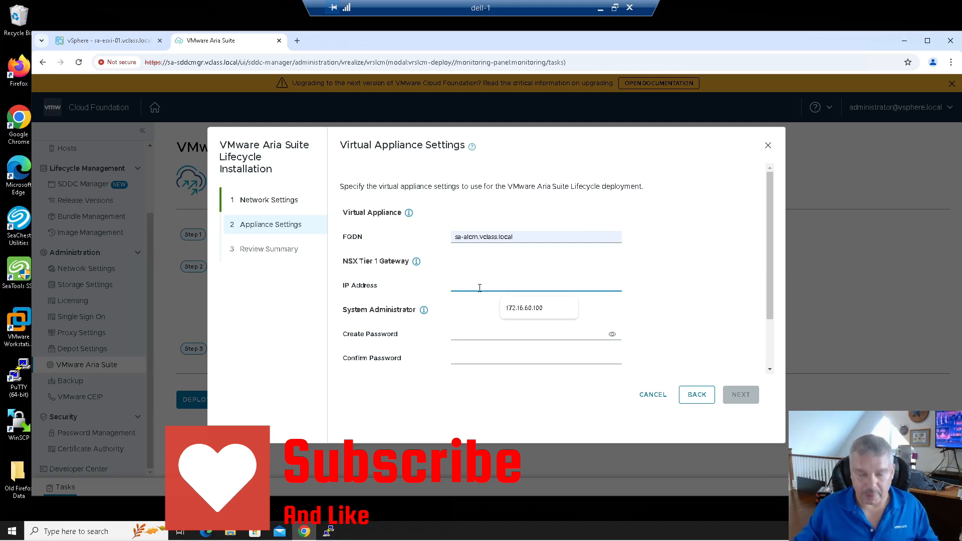
click(539, 310)
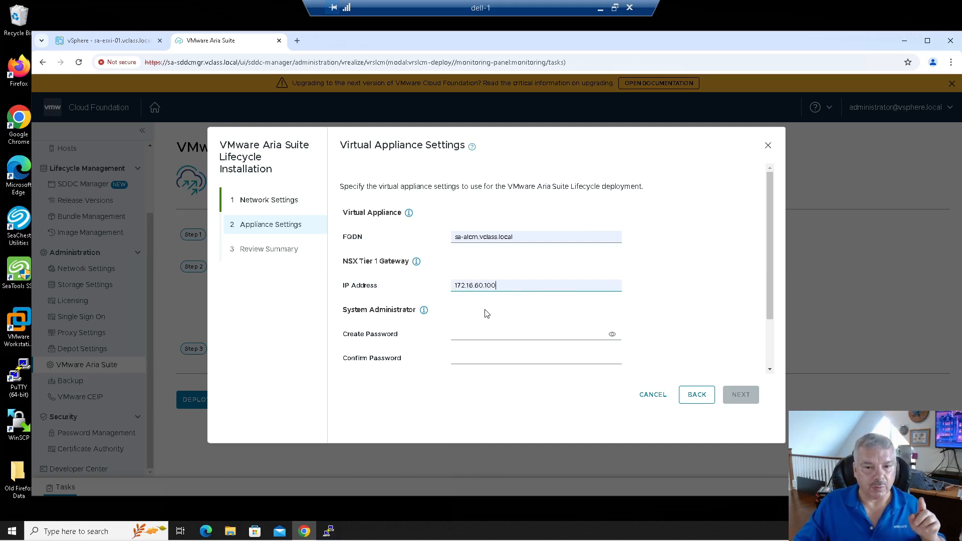
click(484, 331)
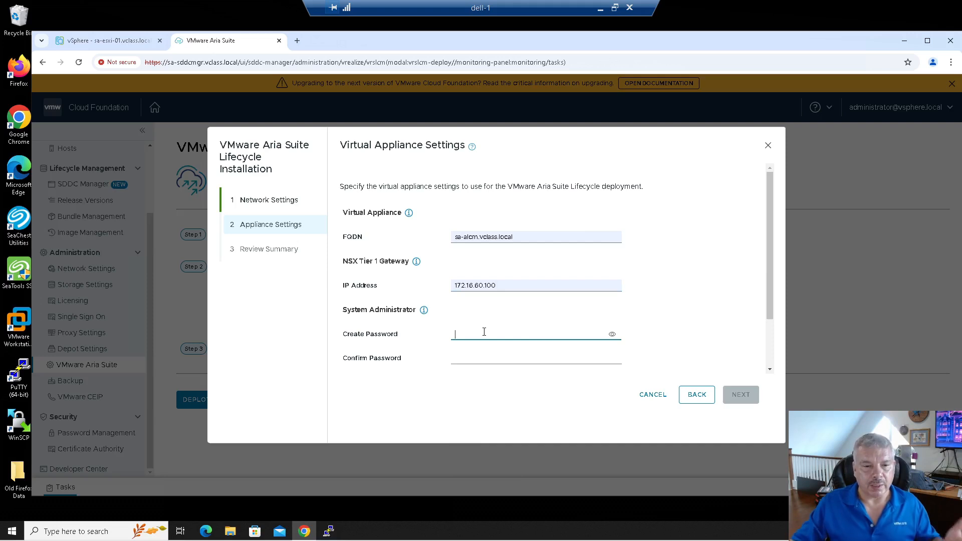
Step: Enter and confirm the system administrator and SSH root passwords, then advance to Review Summary
text(VMware)
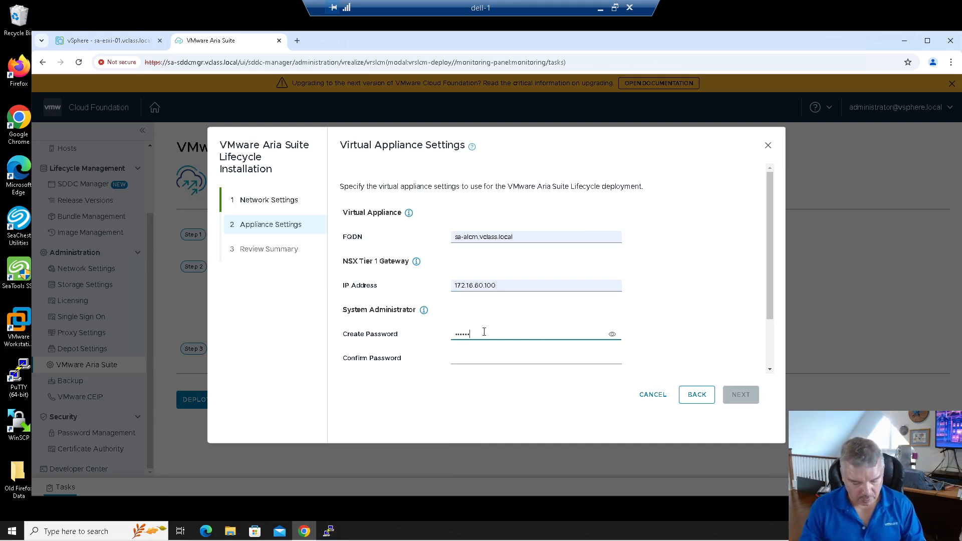
text(123!)
key(Tab)
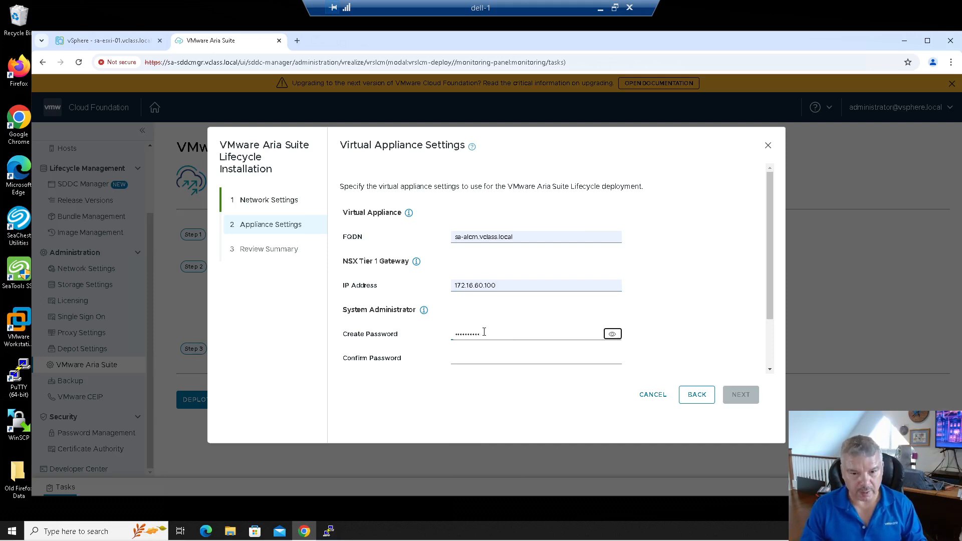
text(VMware123!)
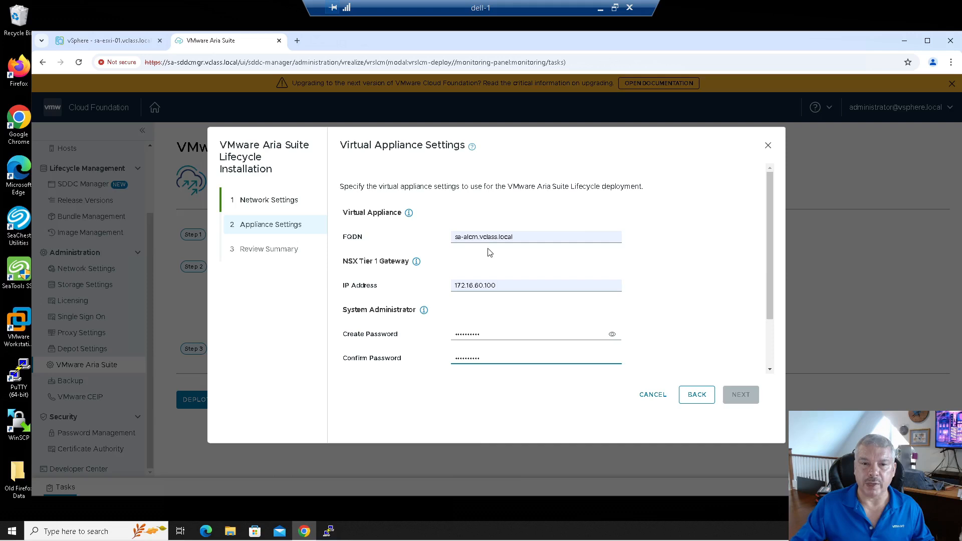
drag(530, 237, 437, 239)
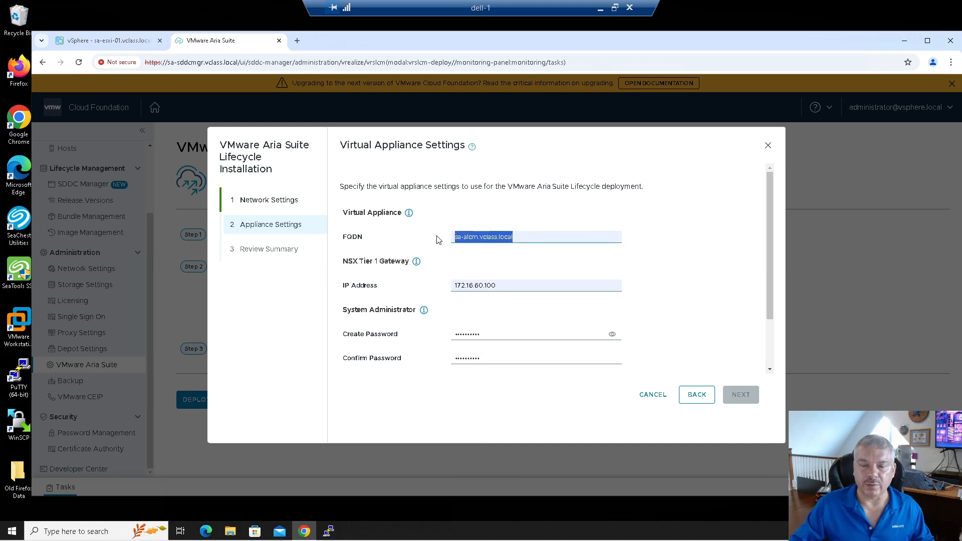
scroll(670, 339, down, 1)
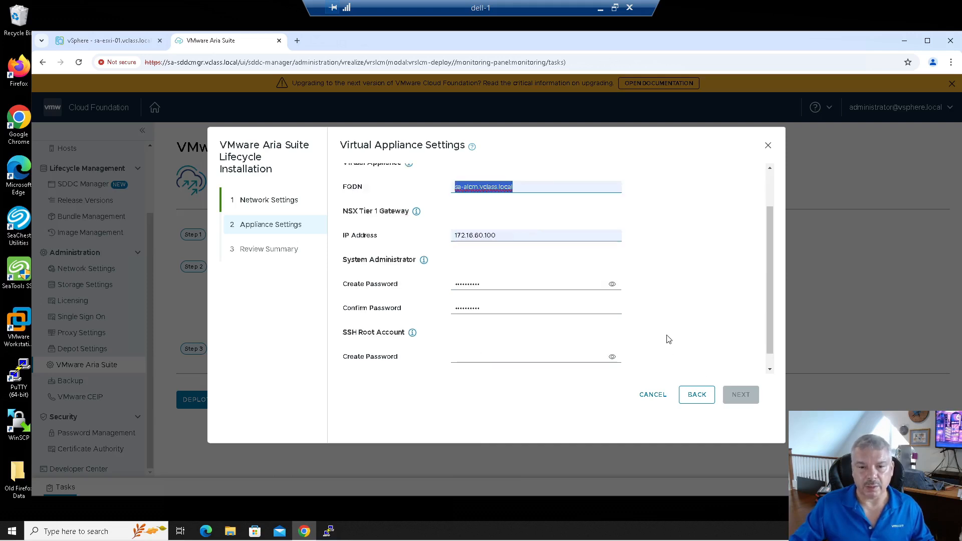
scroll(552, 340, down, 1)
click(494, 340)
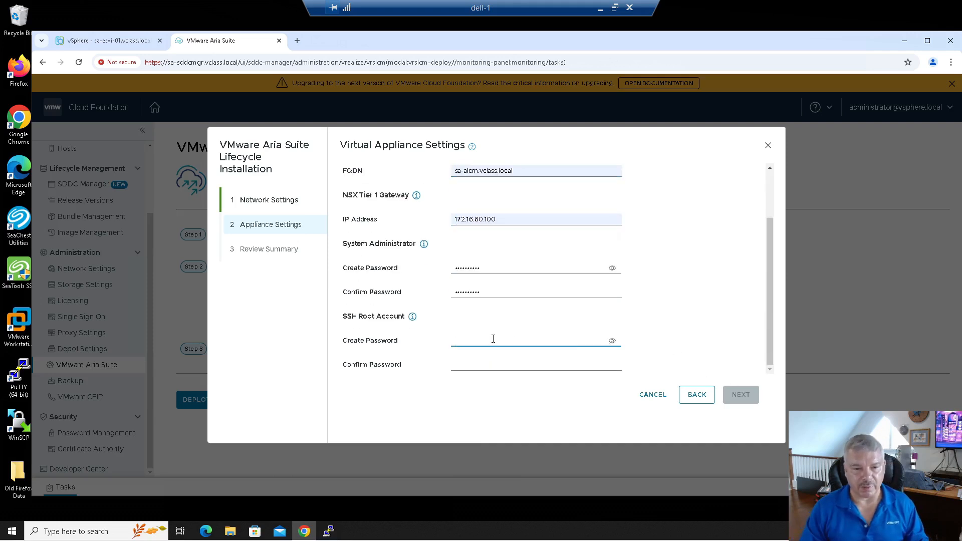
text(VMware123!)
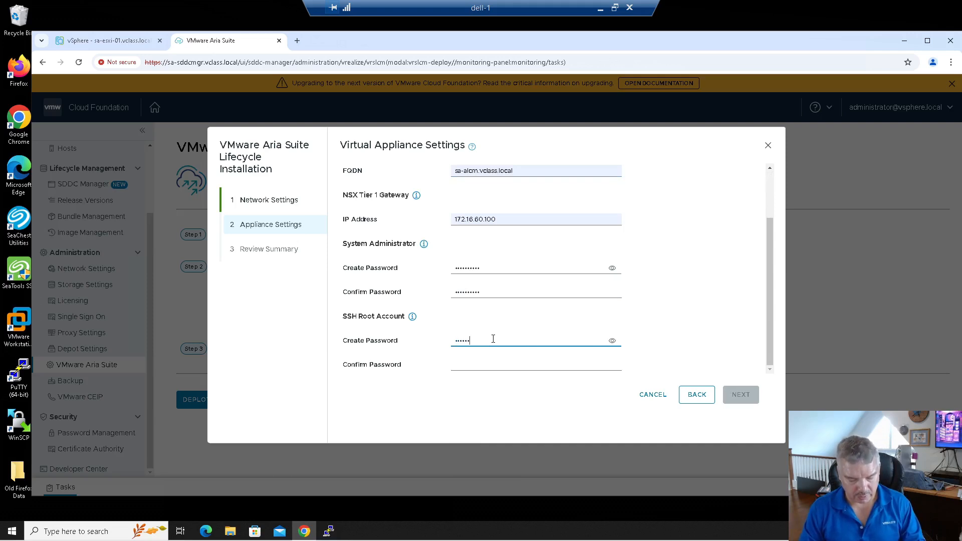
key(Tab)
key(Tab)
text(VMwa)
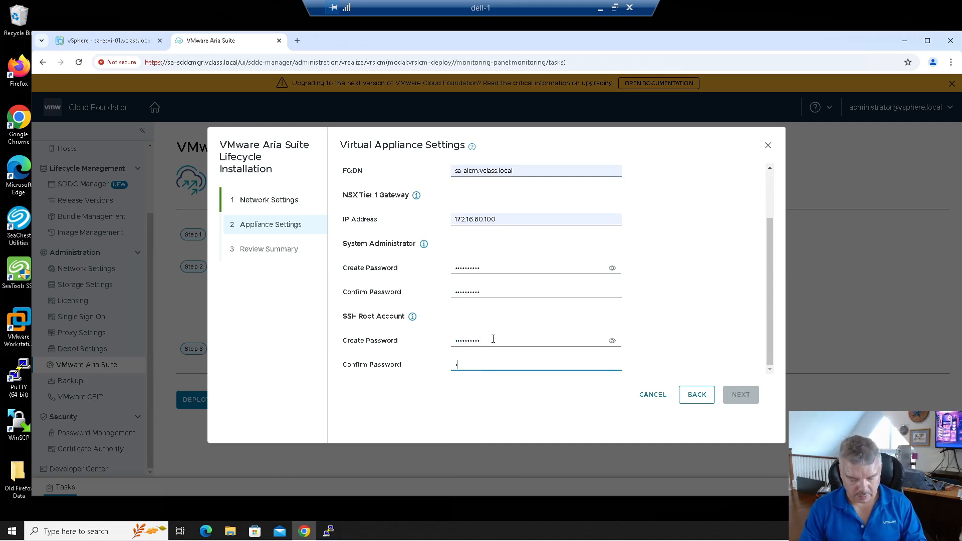
text(re123!)
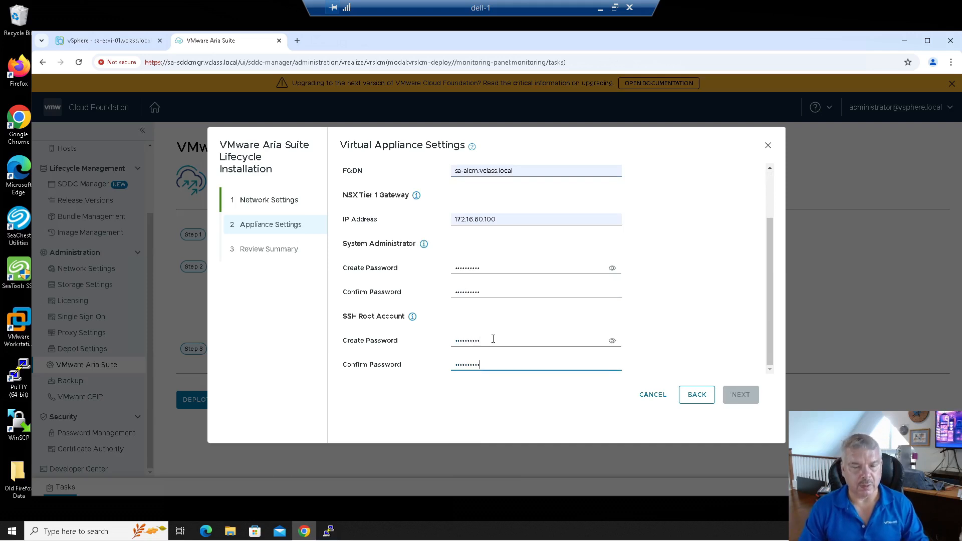
mouse_move(424, 245)
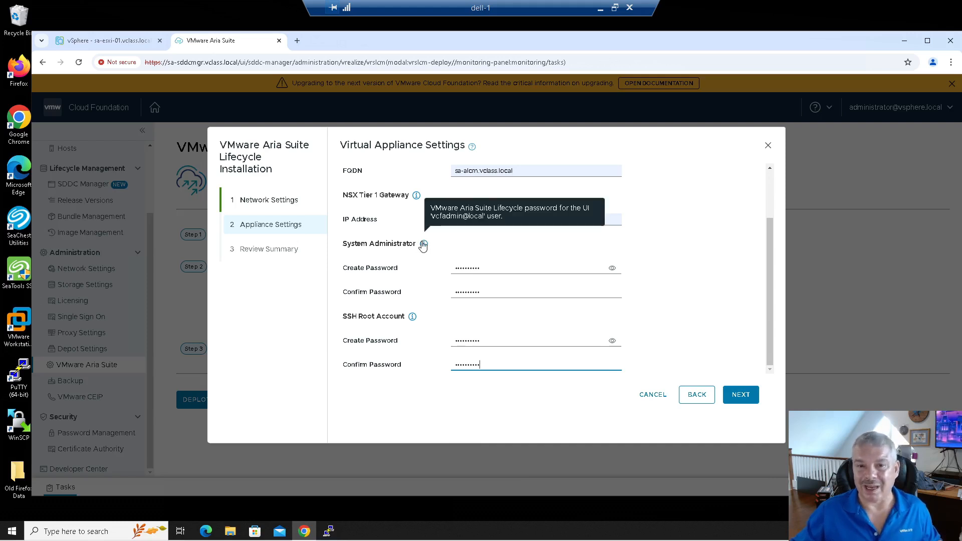
click(742, 396)
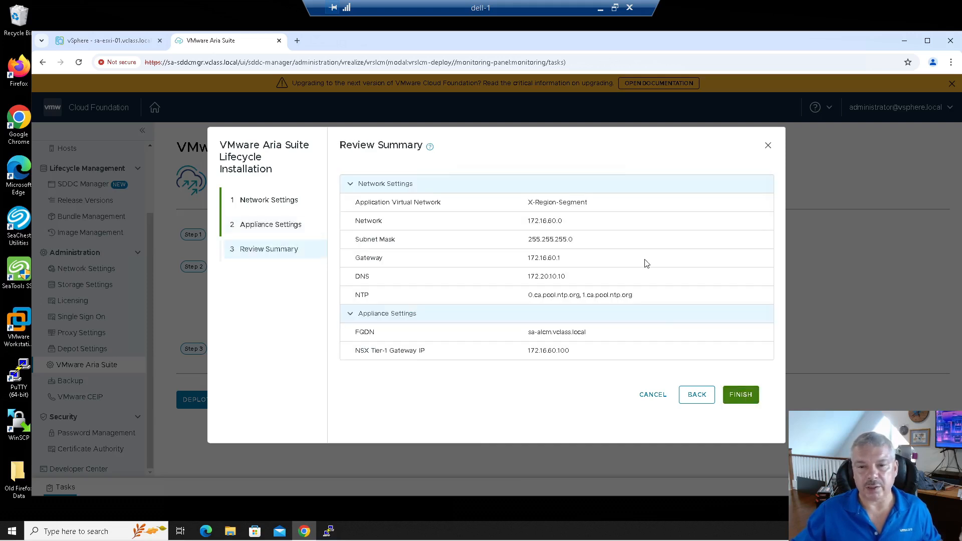
Step: Finish the wizard to submit the Aria Suite Lifecycle deployment
click(737, 396)
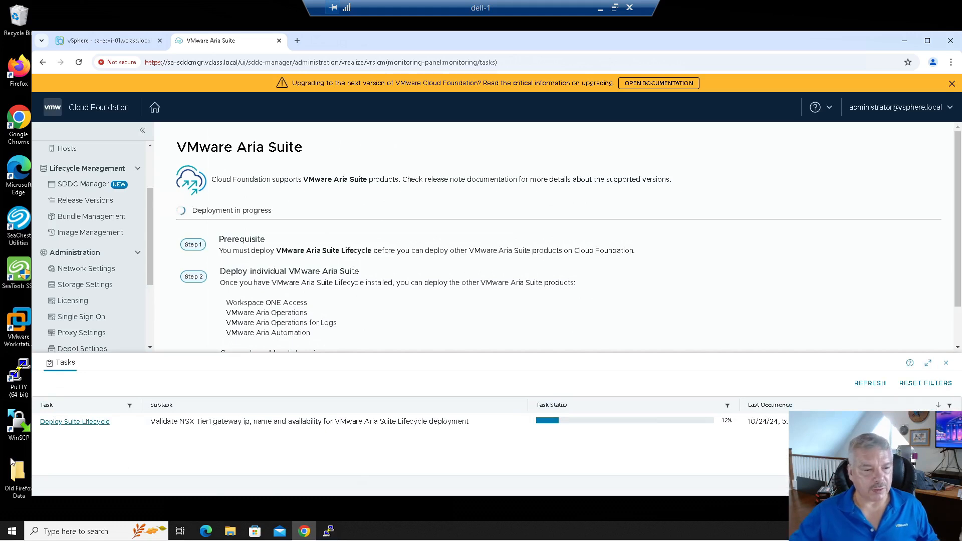
Step: Track the Deploy Suite Lifecycle subtasks and vSphere appliance deployment until all succeed
click(70, 422)
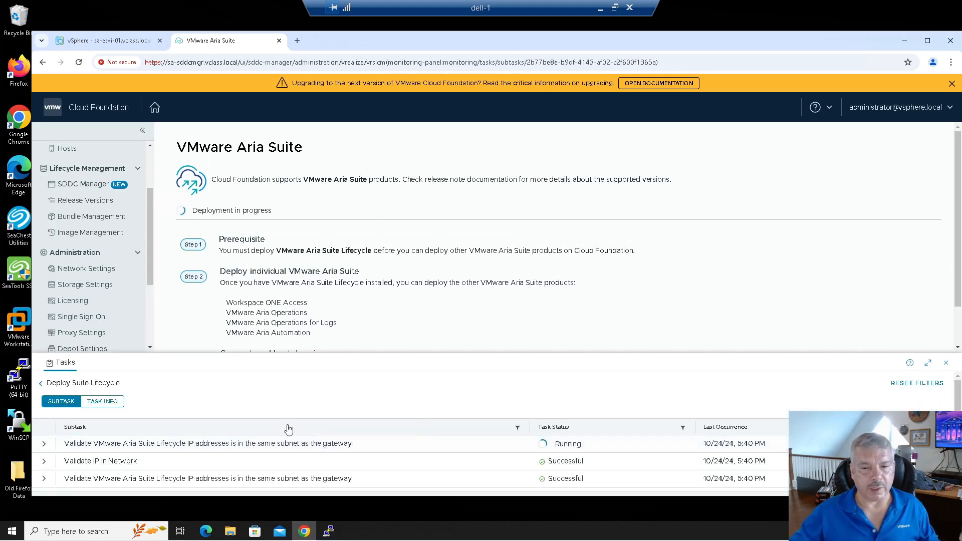
click(928, 364)
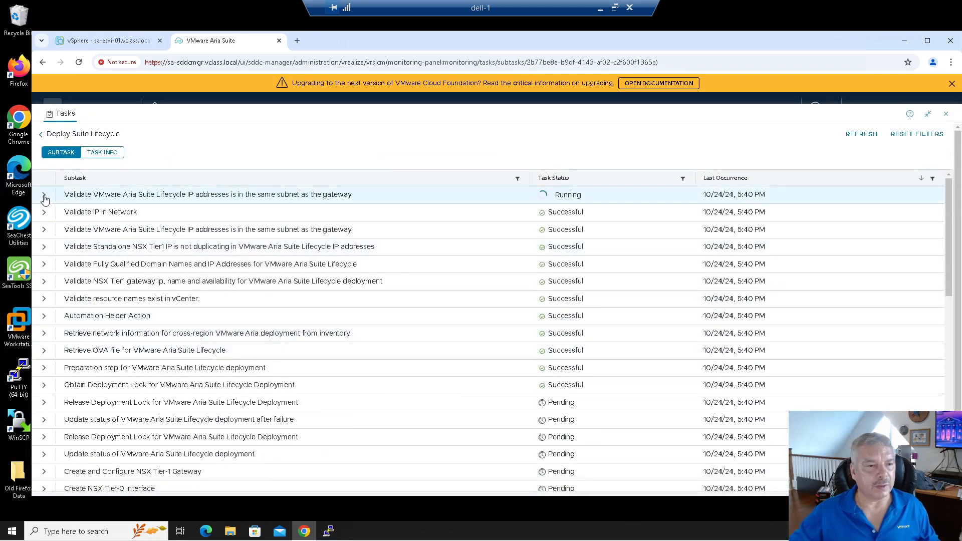
click(44, 196)
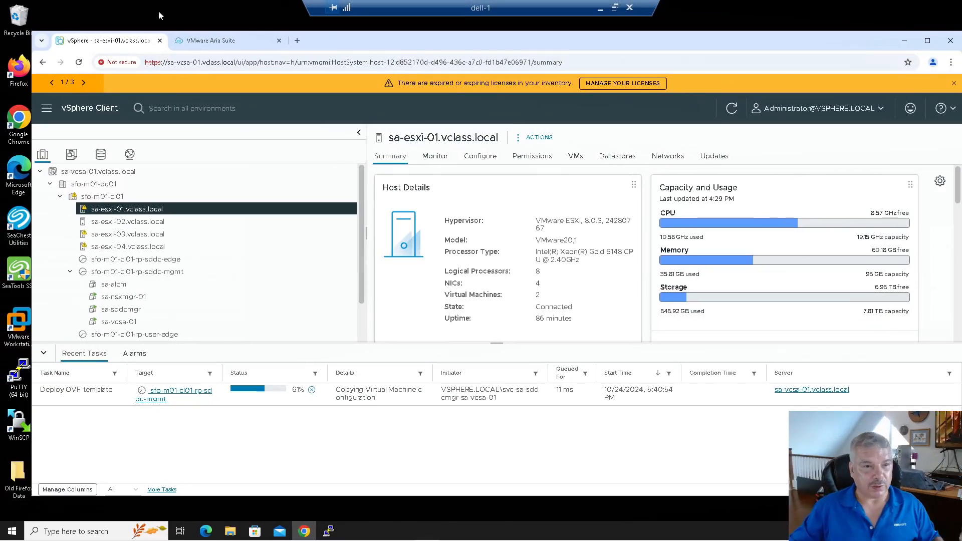
click(211, 41)
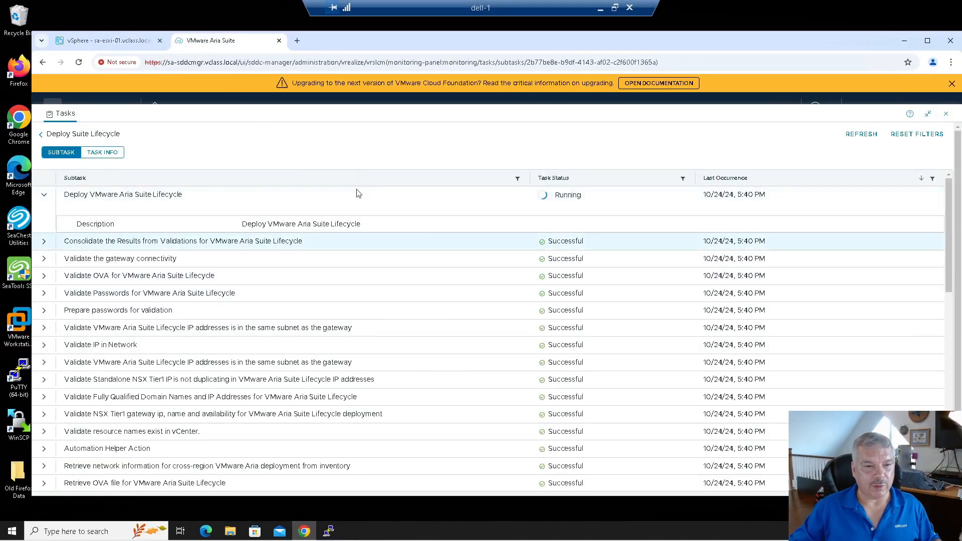
click(116, 43)
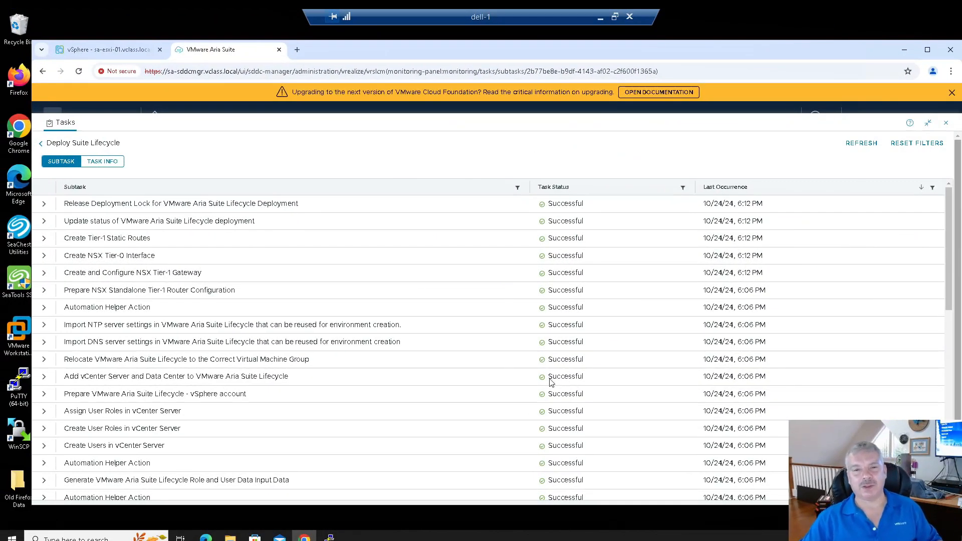
click(44, 206)
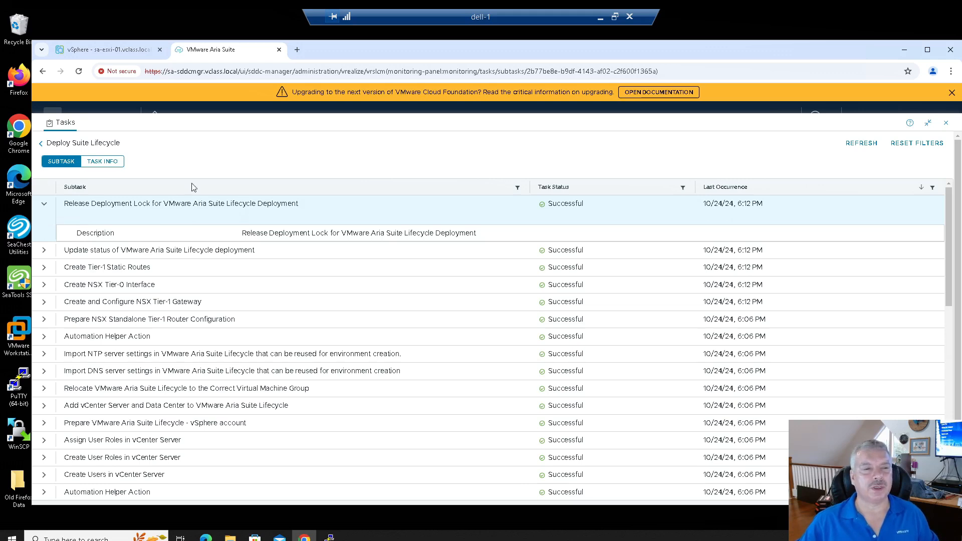
Step: Confirm Aria Suite Lifecycle 8.18.0-24029603 is Active and open its dashboard in a new tab
click(945, 124)
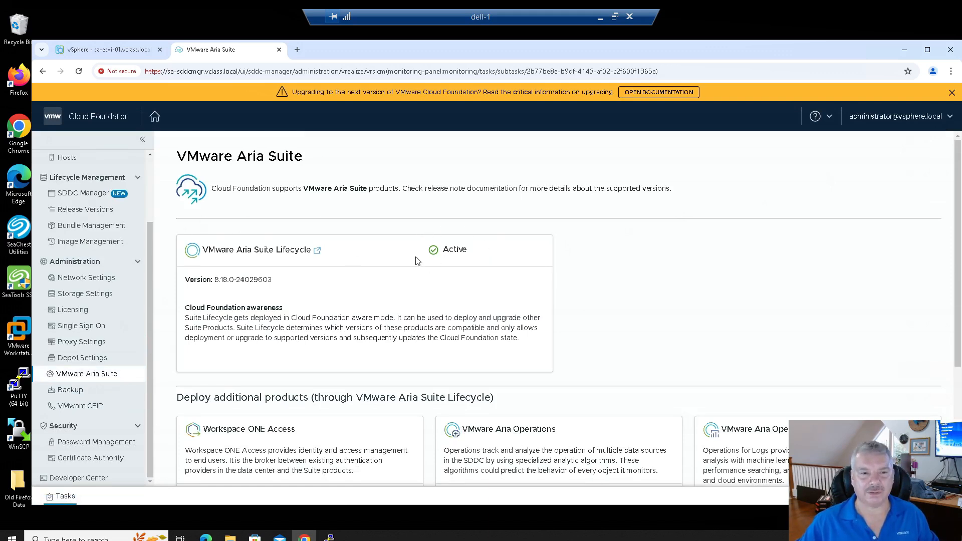
click(317, 251)
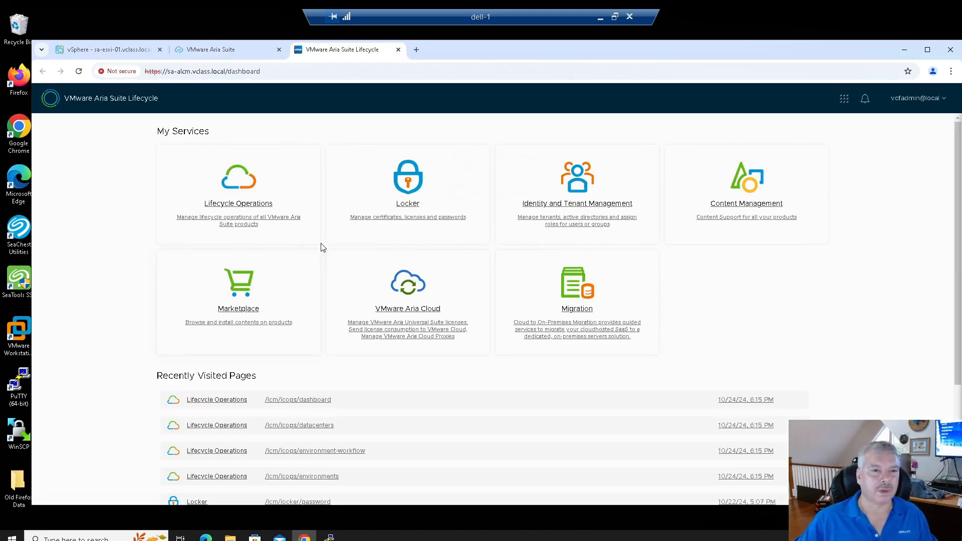
click(920, 98)
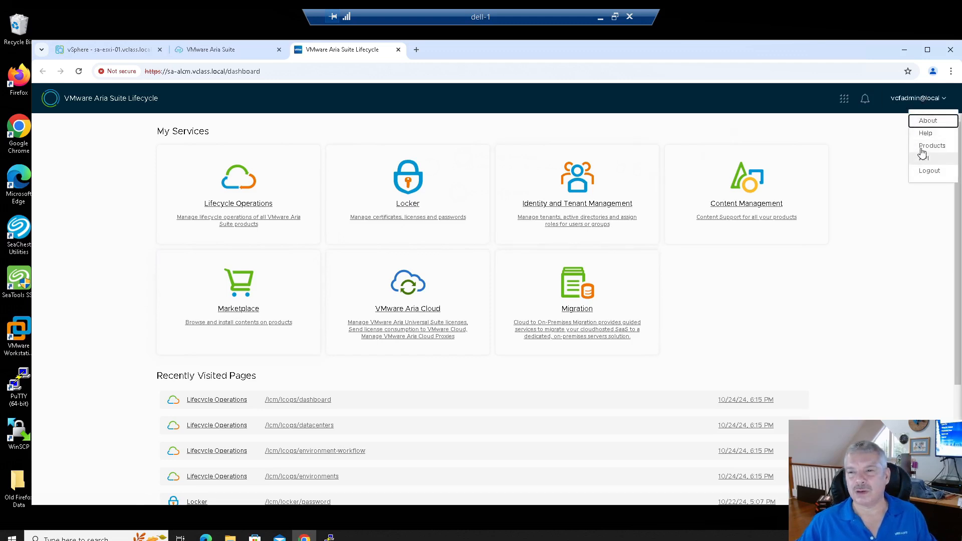
Step: Log out of Aria Suite Lifecycle and reopen it at the login page
click(929, 171)
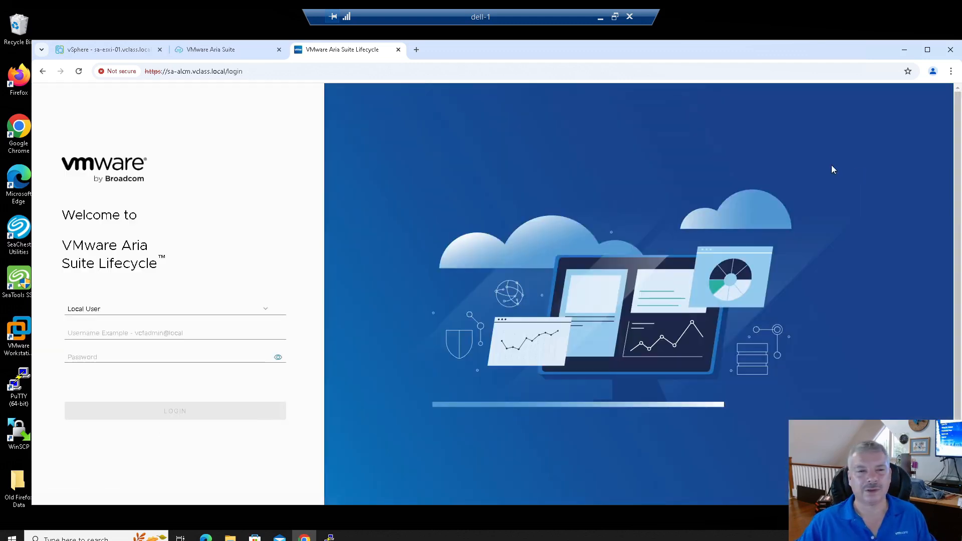
click(399, 49)
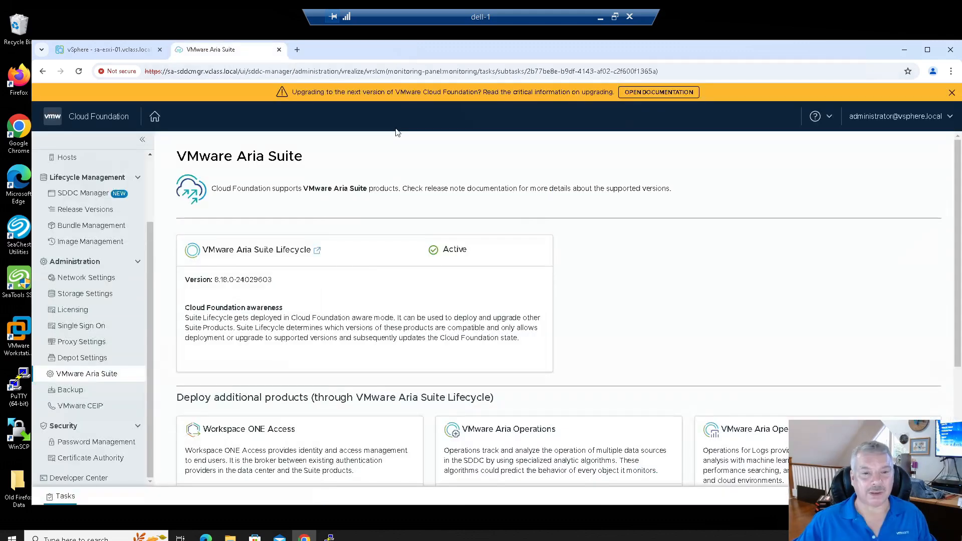
click(317, 250)
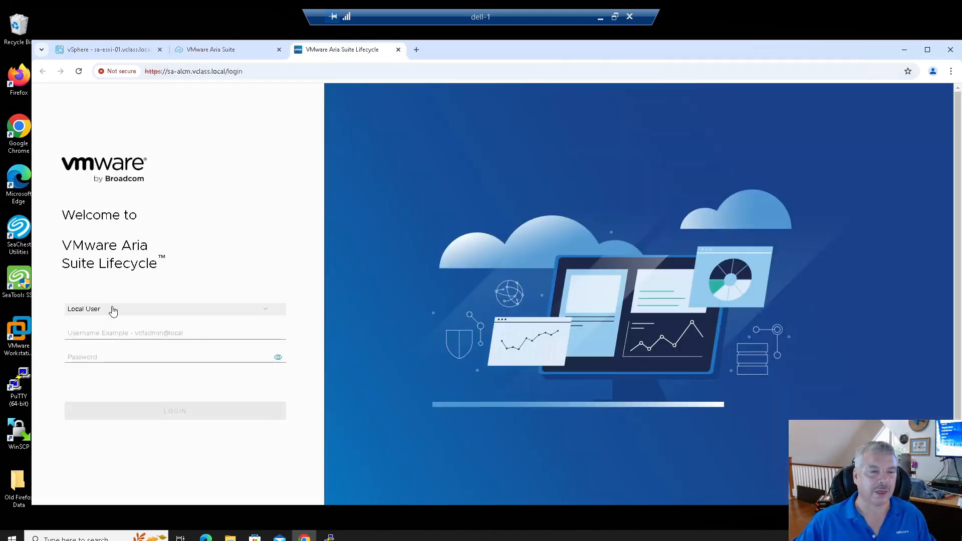
Step: Sign in with the local admin account and password, then open Lifecycle Operations
click(114, 331)
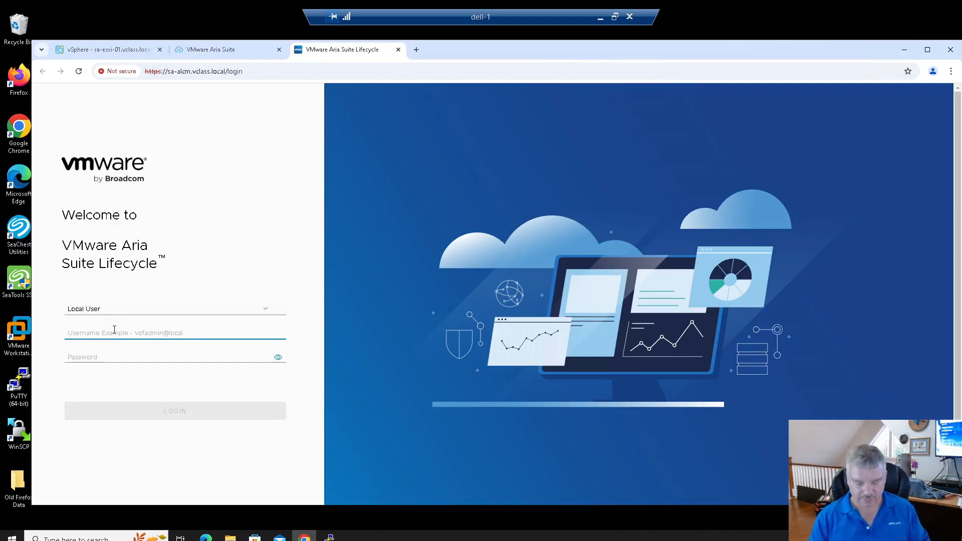
text(vcf)
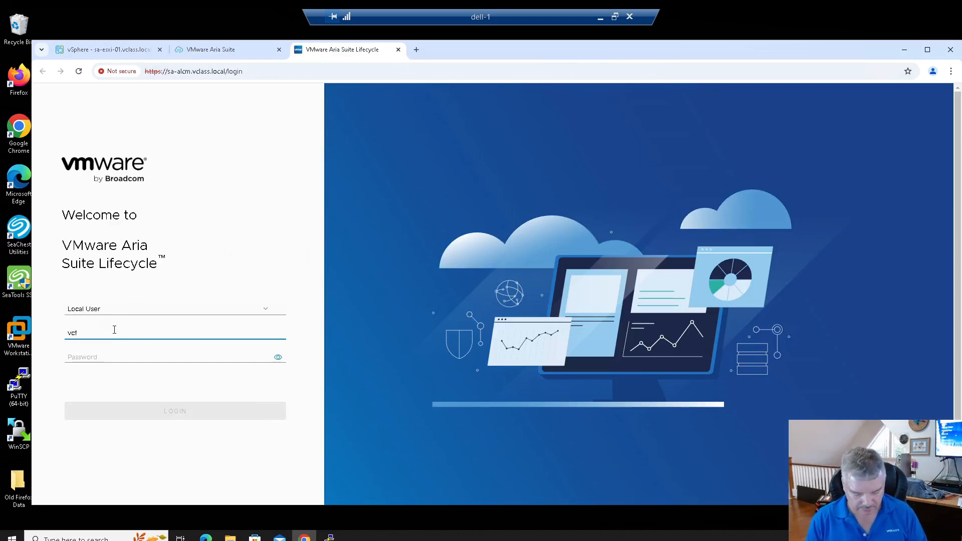
text(admin@local)
key(Tab)
text(•)
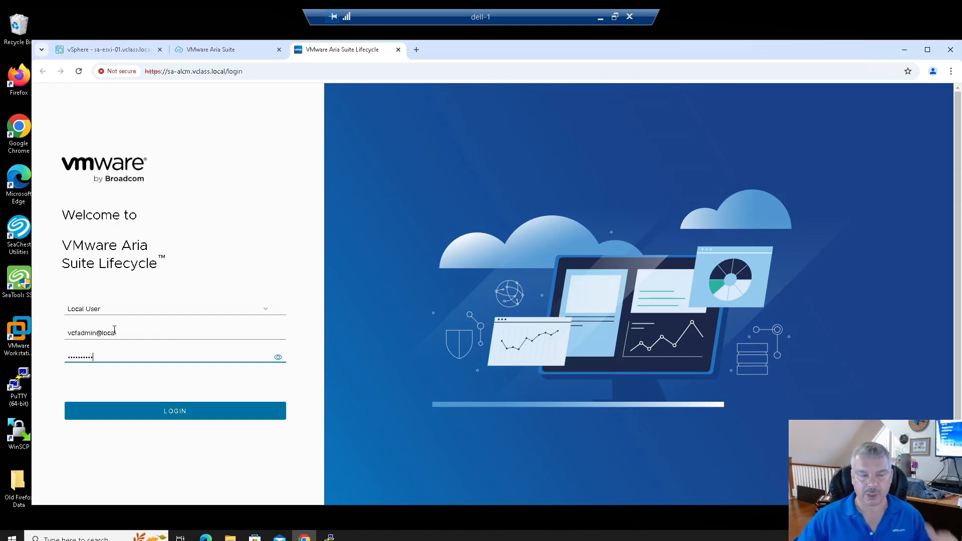
click(179, 420)
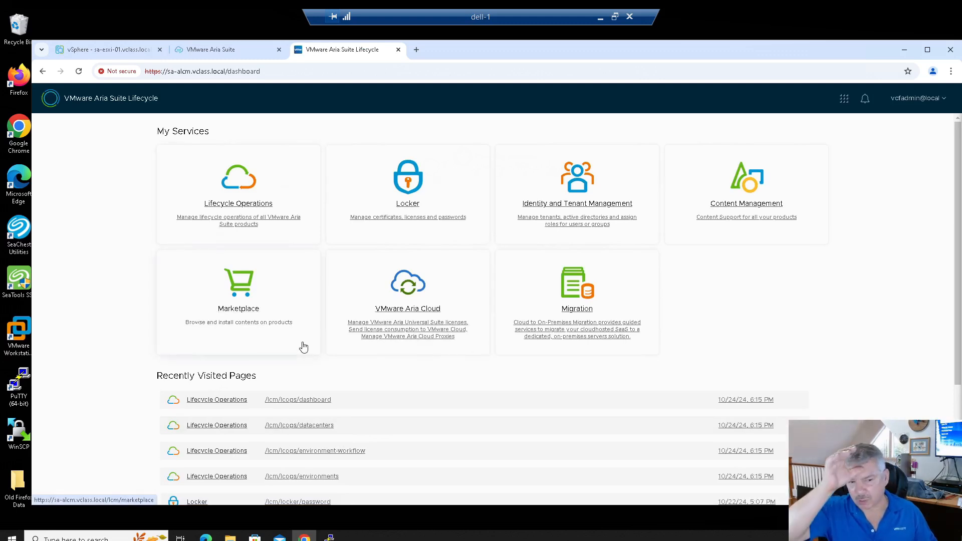
click(241, 215)
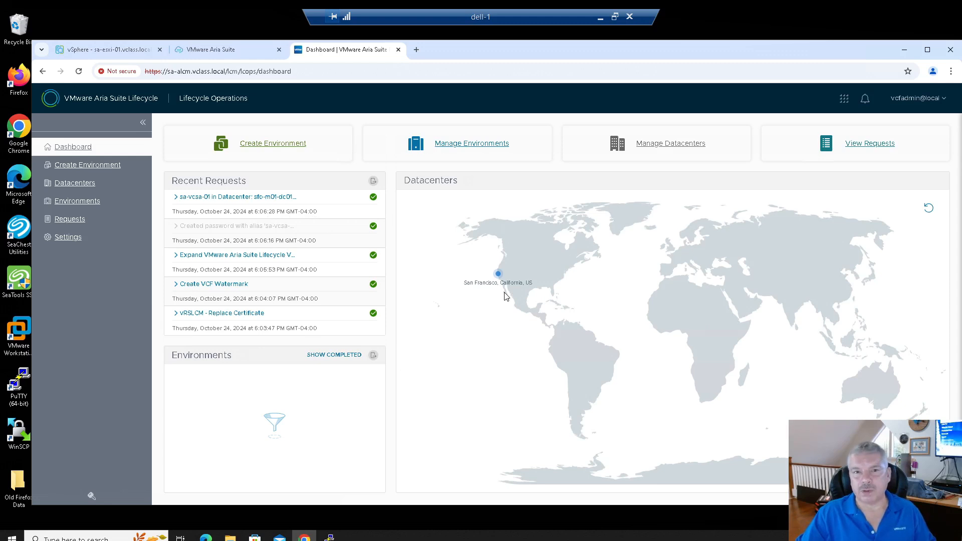
Step: Close the Aria Lifecycle tab and go to NSX Manager at sa-nsxmgr.vclass.local in a new tab
click(399, 50)
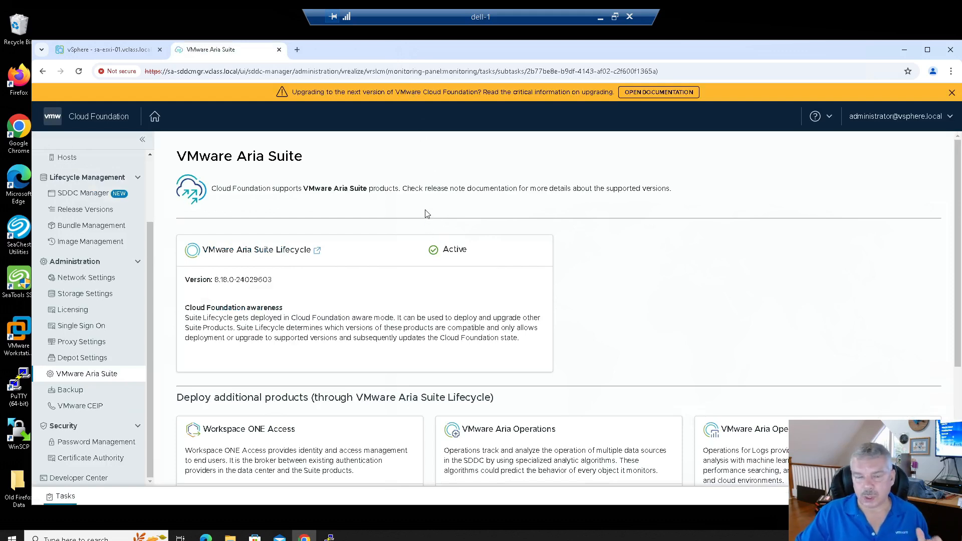
click(297, 49)
click(291, 74)
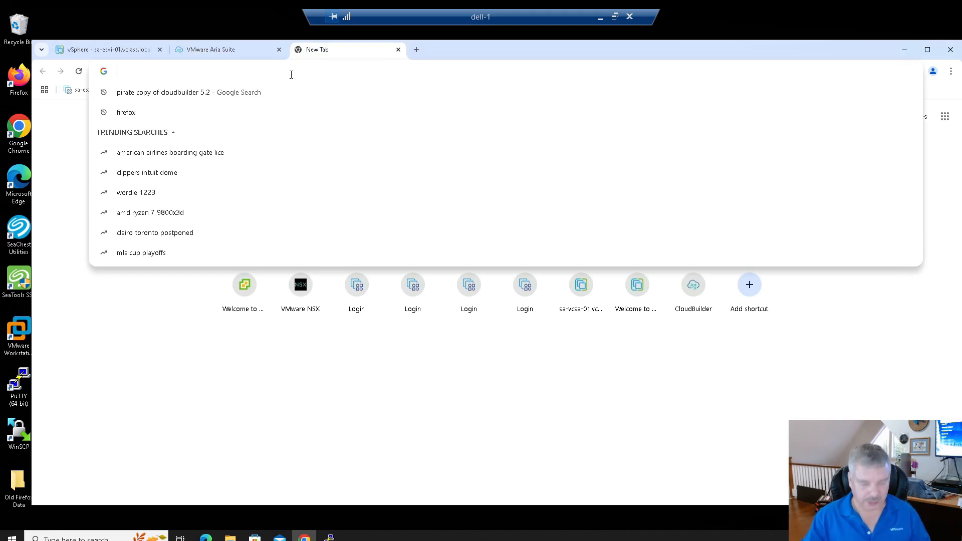
text(sa-nsxmgr.vclass.local)
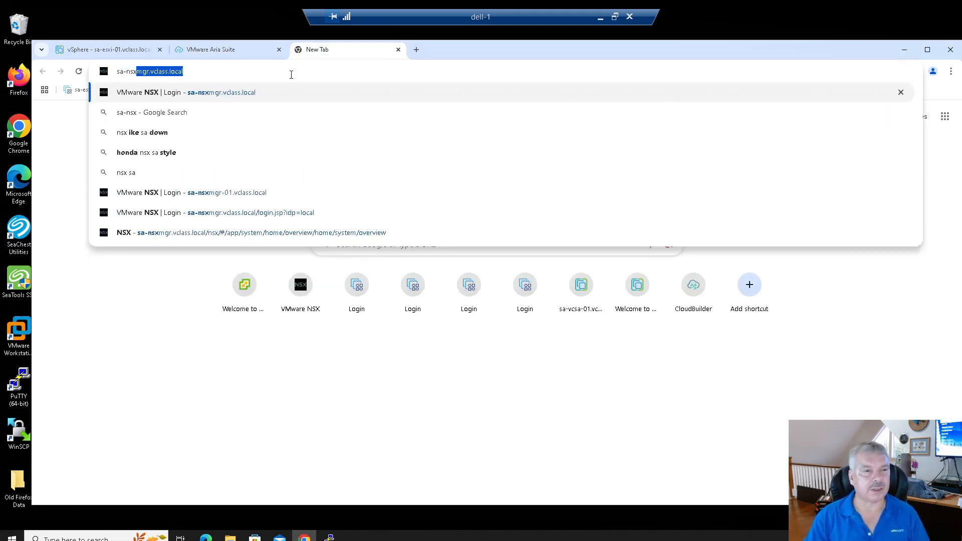
key(Return)
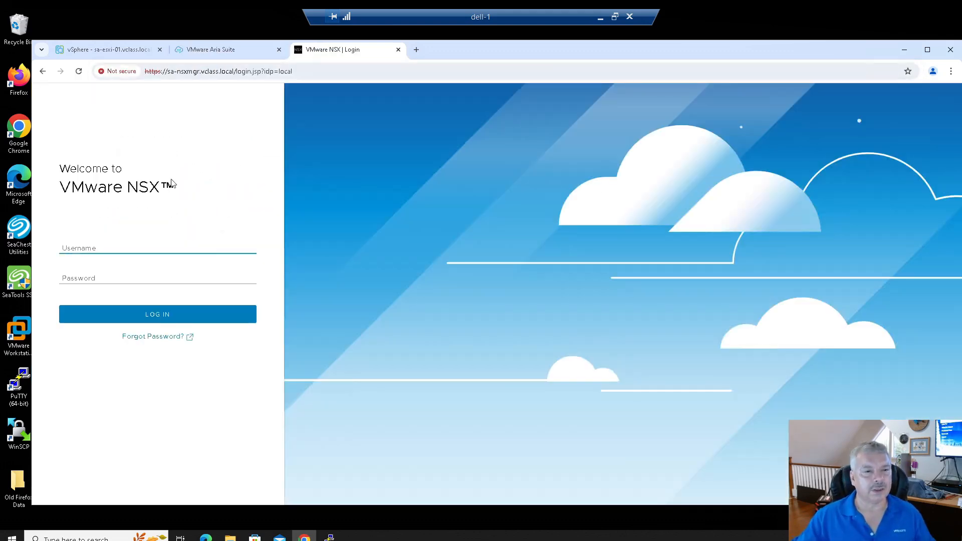
Step: Sign in to NSX Manager as admin with the account password
text(admin)
key(Tab)
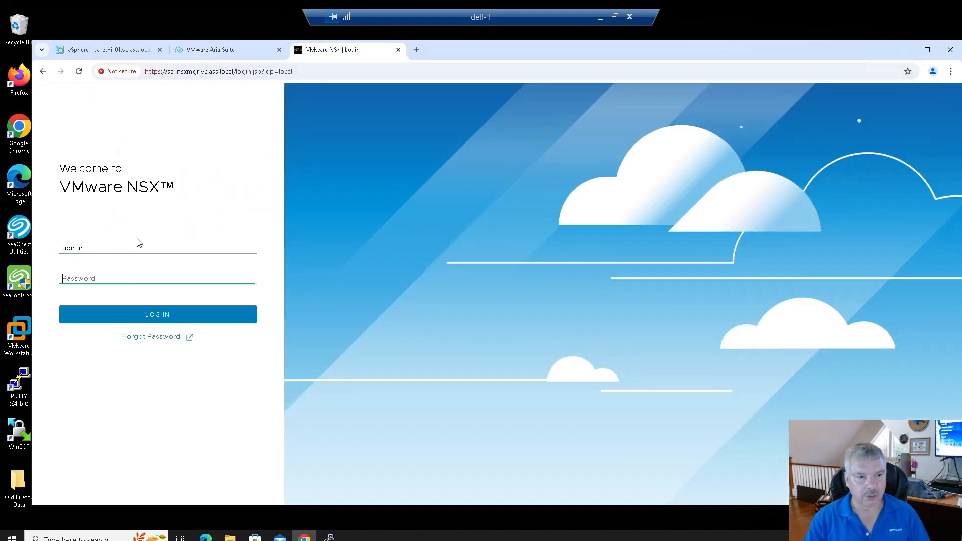
text(VMwa)
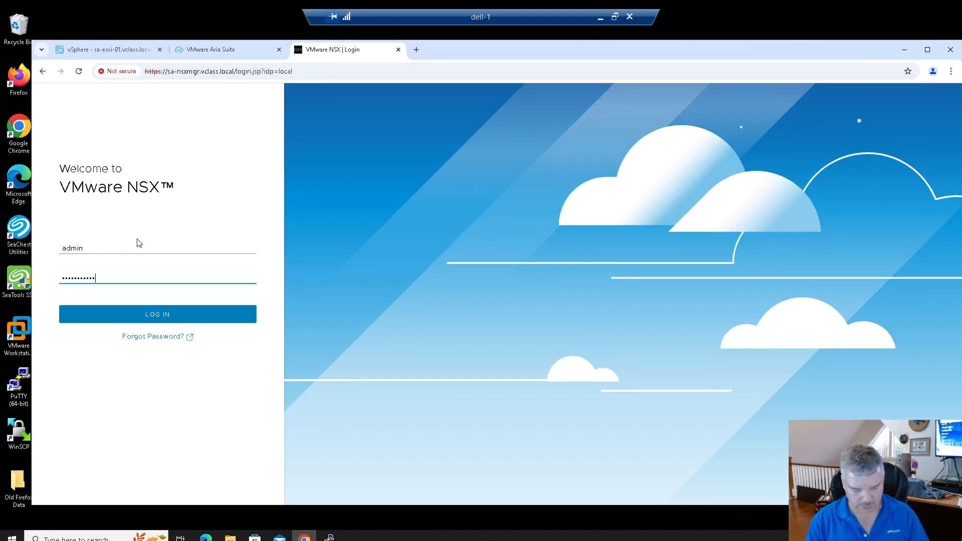
key(Return)
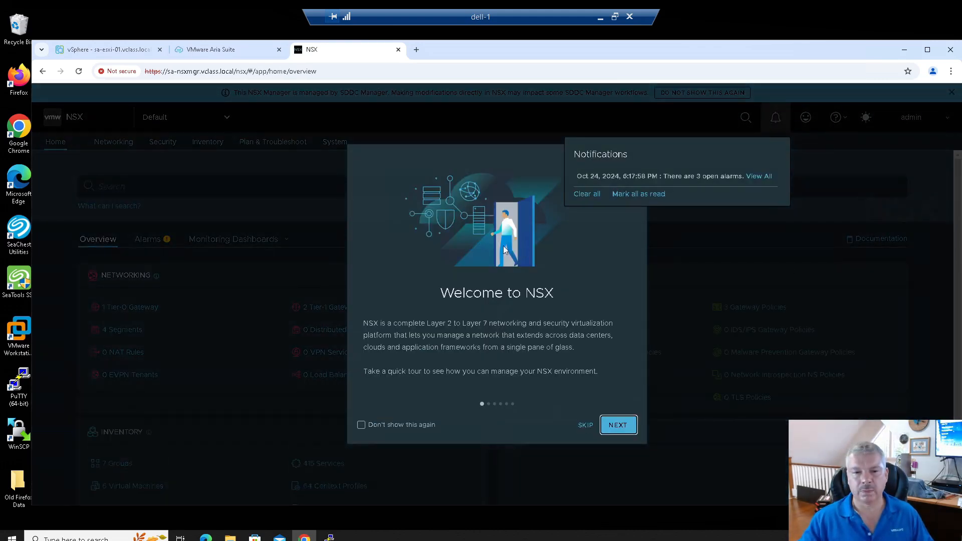
Step: Dismiss the welcome tour and, under Networking, go from Segments to the Tier-1 Gateways list
click(585, 425)
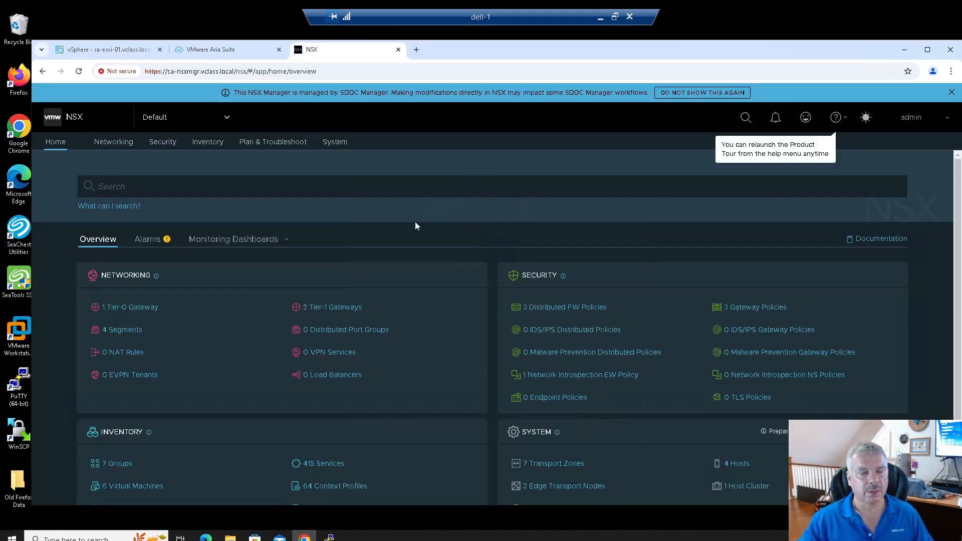
click(114, 142)
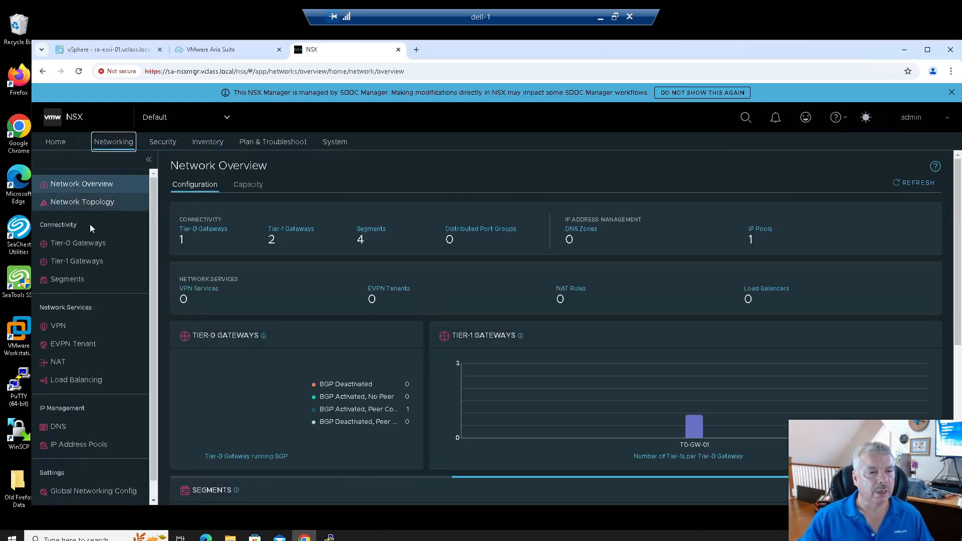
click(76, 279)
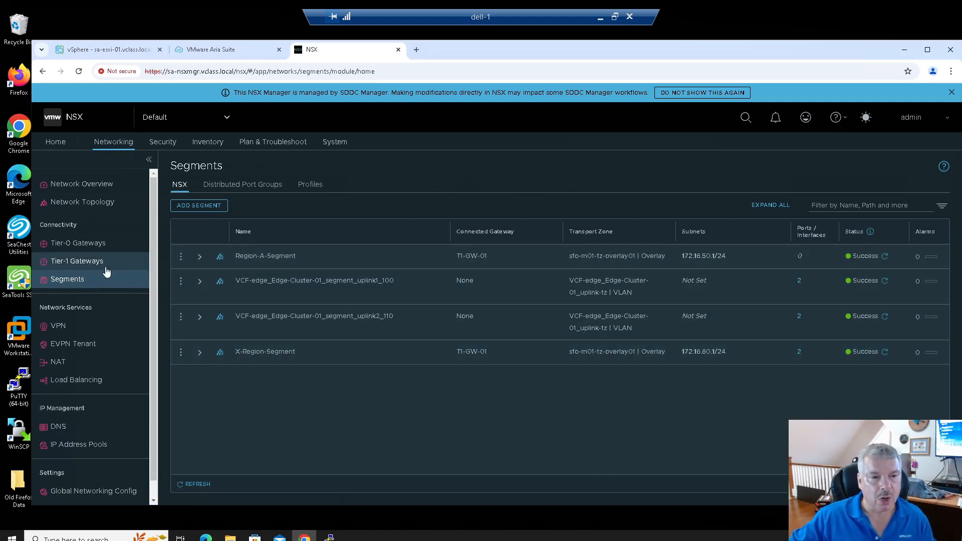
click(88, 263)
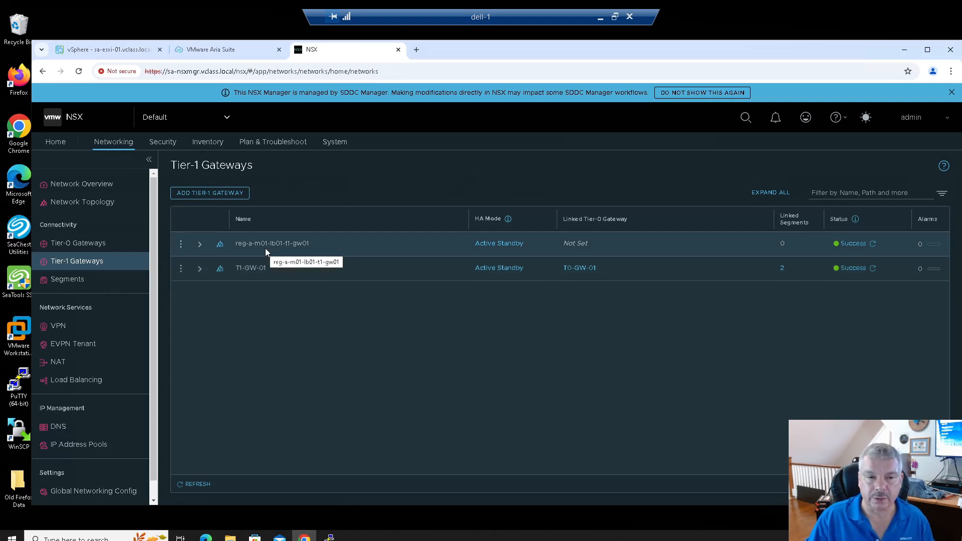
click(220, 246)
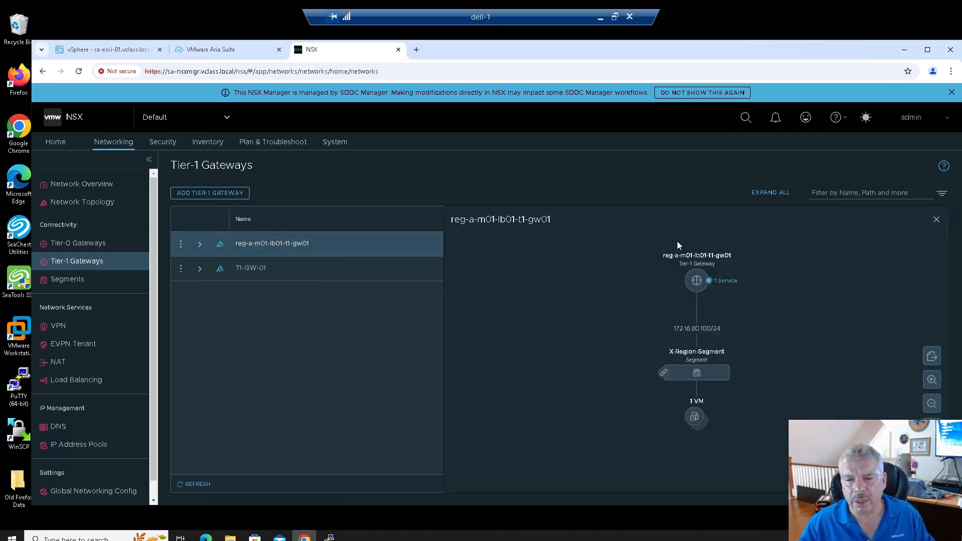
mouse_move(683, 371)
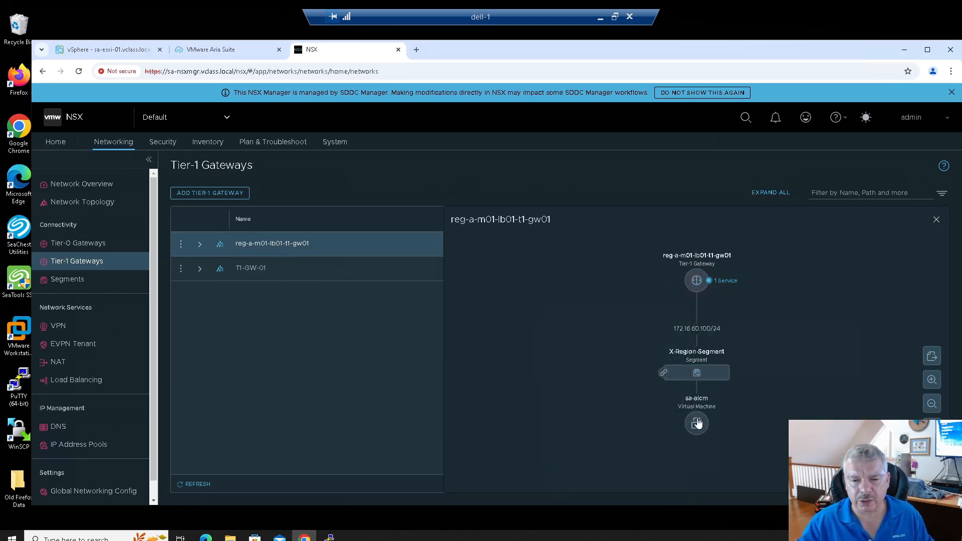
mouse_move(690, 404)
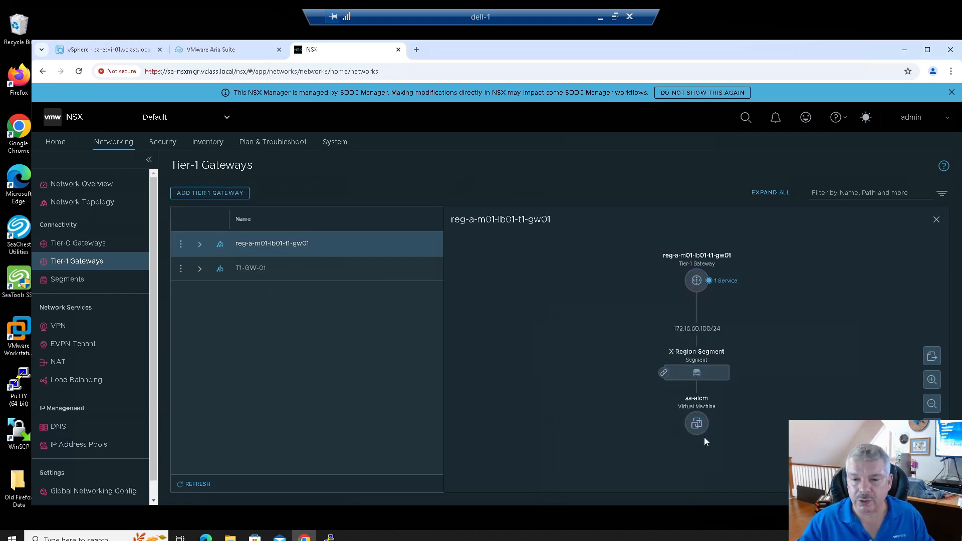
mouse_move(697, 434)
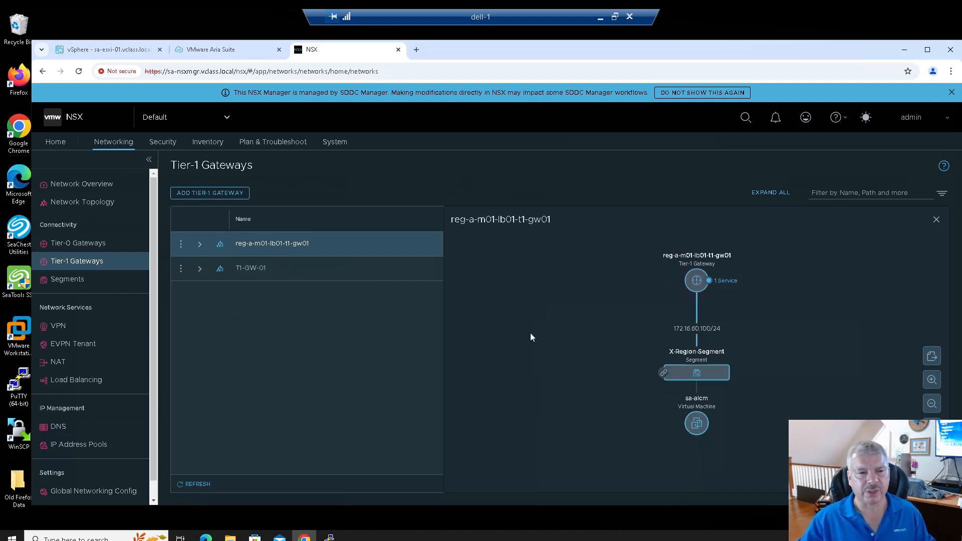
click(76, 207)
Step: In the topology, show details of gateway reg-a-m01-lb01-t1-gw01 and X-Region-Segment
click(507, 281)
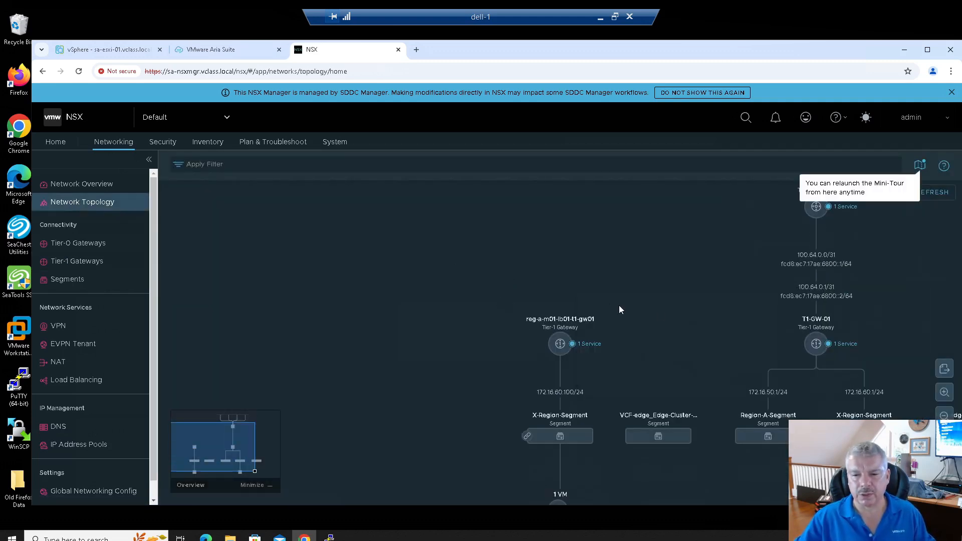
drag(657, 310, 462, 320)
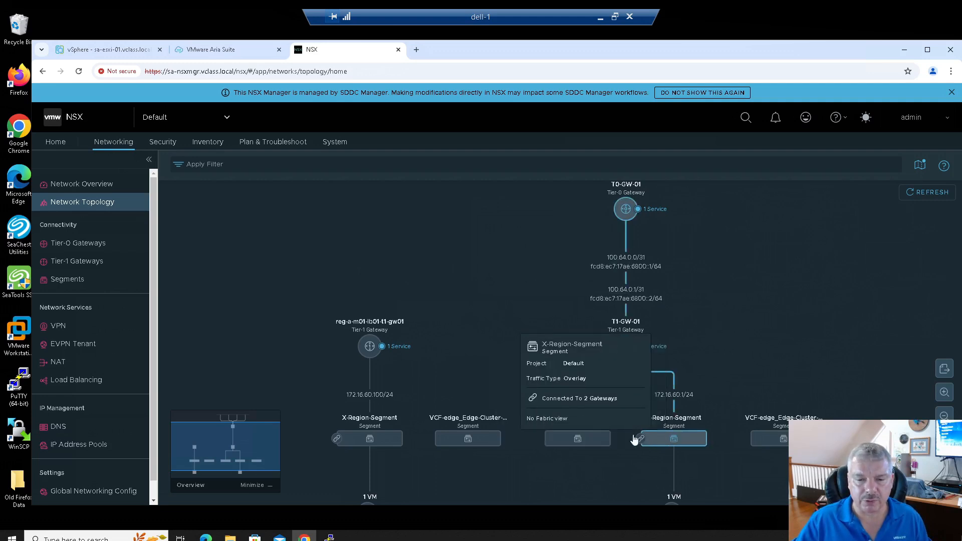
mouse_move(561, 446)
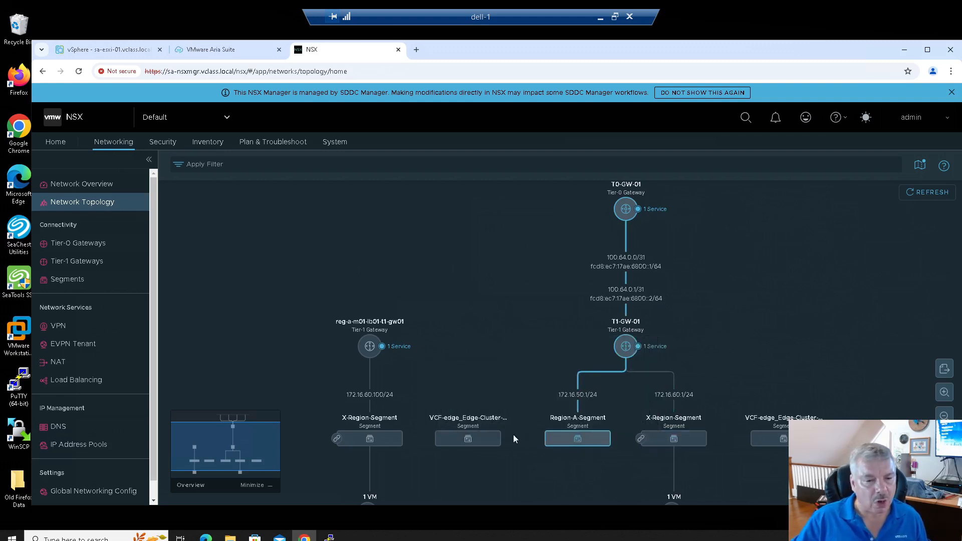
mouse_move(371, 441)
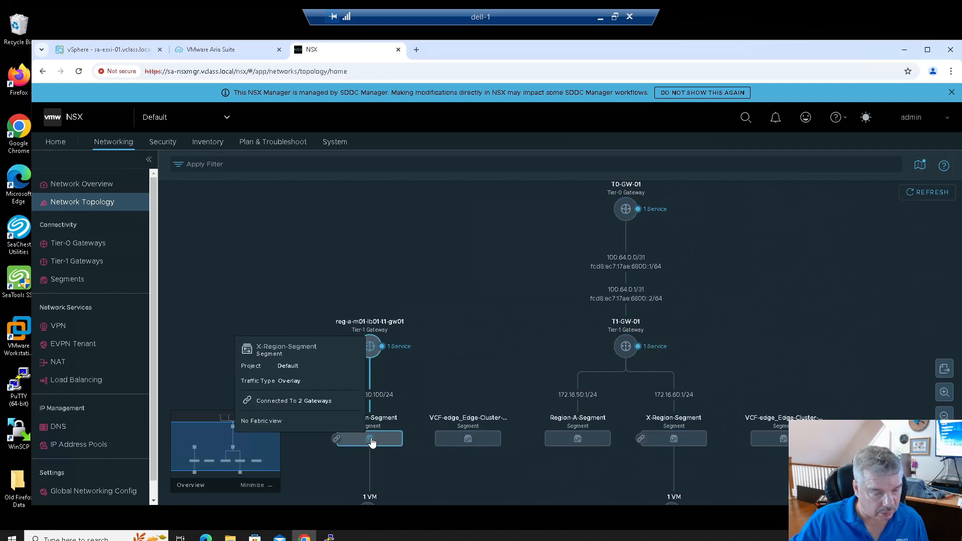
click(371, 353)
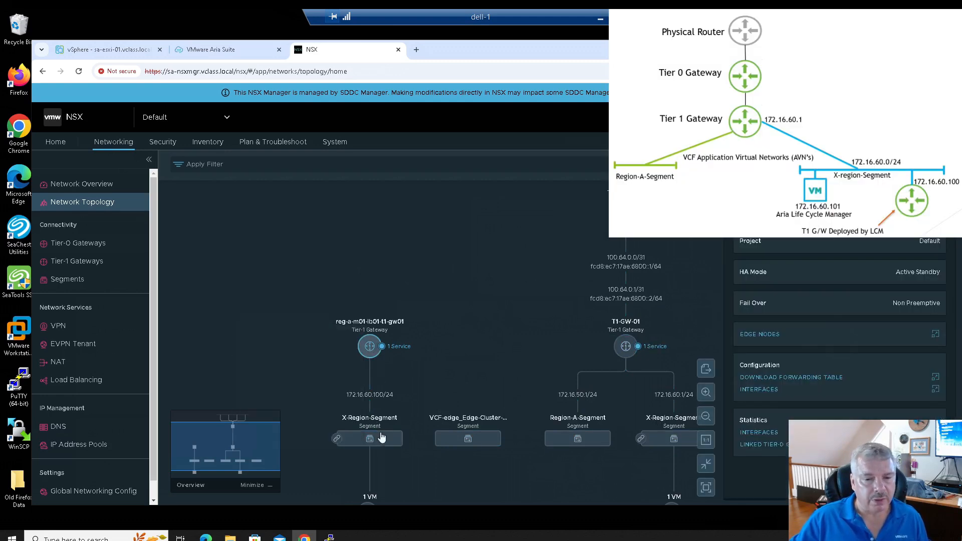
click(378, 442)
Step: Expand the 1 VM group below the segments, then return to Tier-1 Gateways
scroll(373, 442, down, 1)
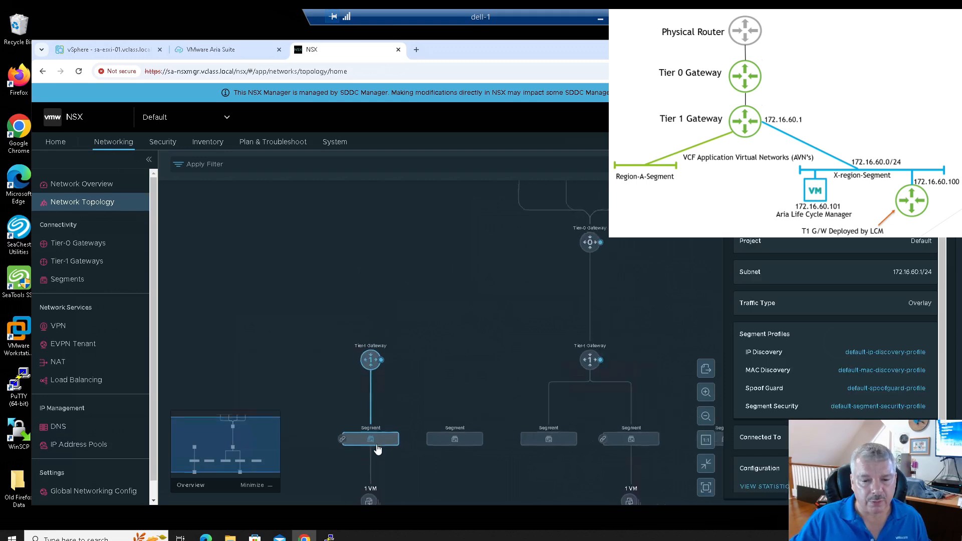
drag(485, 465, 491, 382)
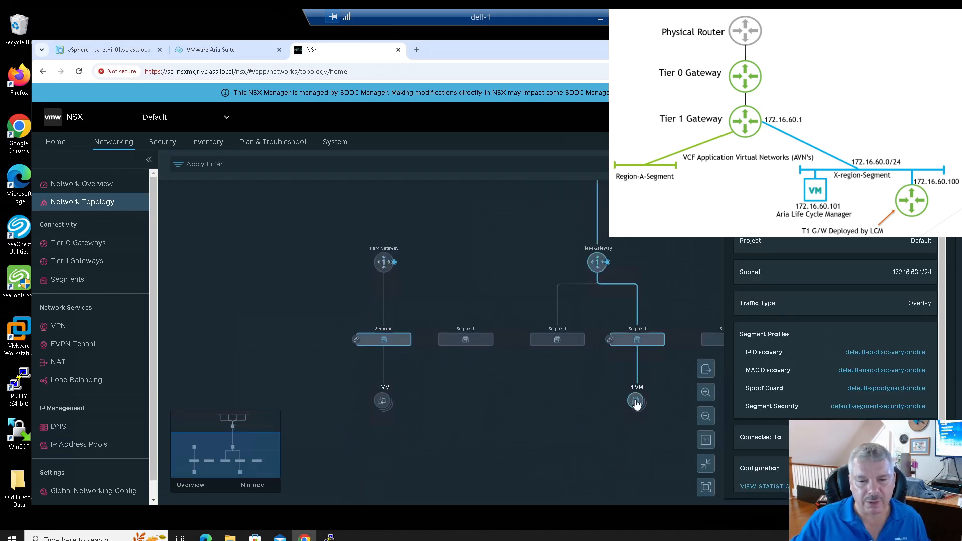
mouse_move(638, 404)
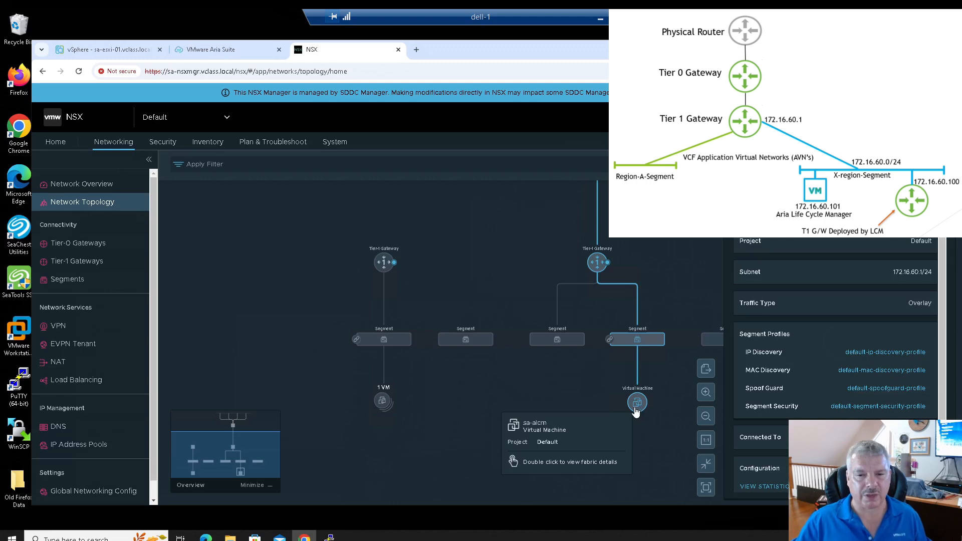
click(382, 401)
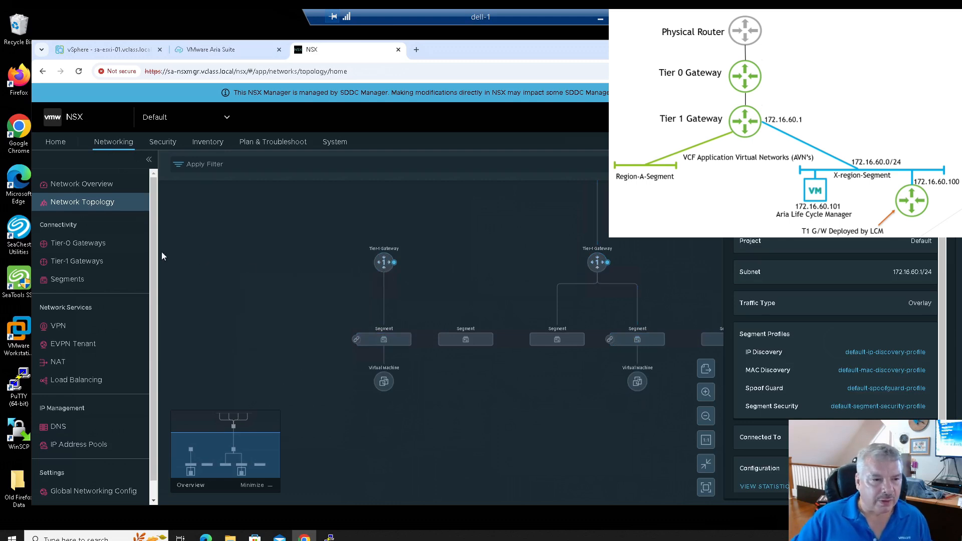
click(90, 267)
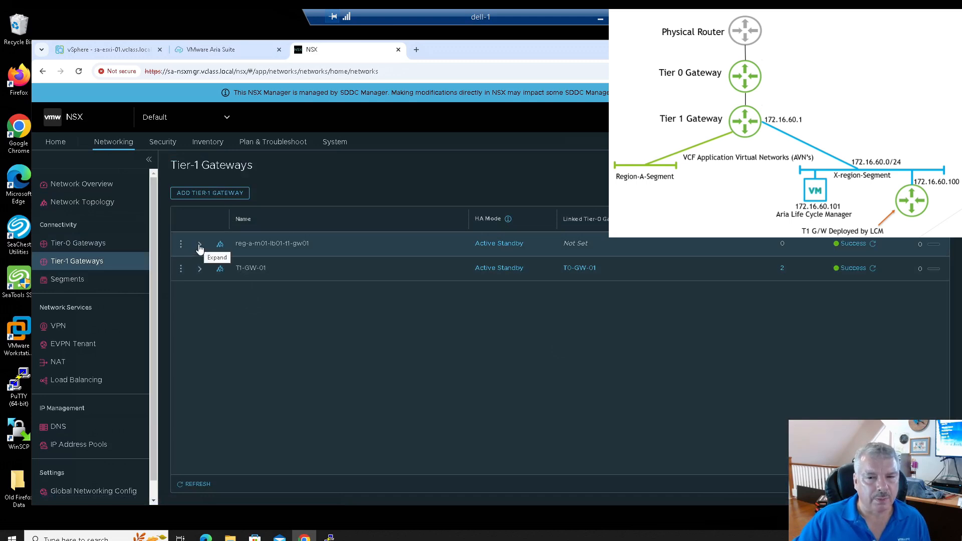
Step: Expand reg-a-m01-lb01-t1-gw01's service interfaces and view its single interface at 172.16.60.100/24
click(200, 246)
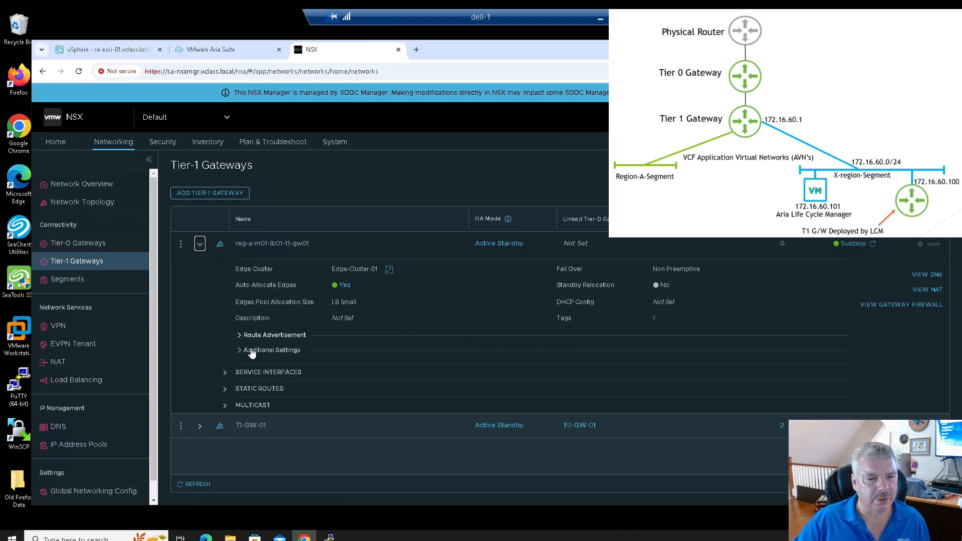
click(225, 373)
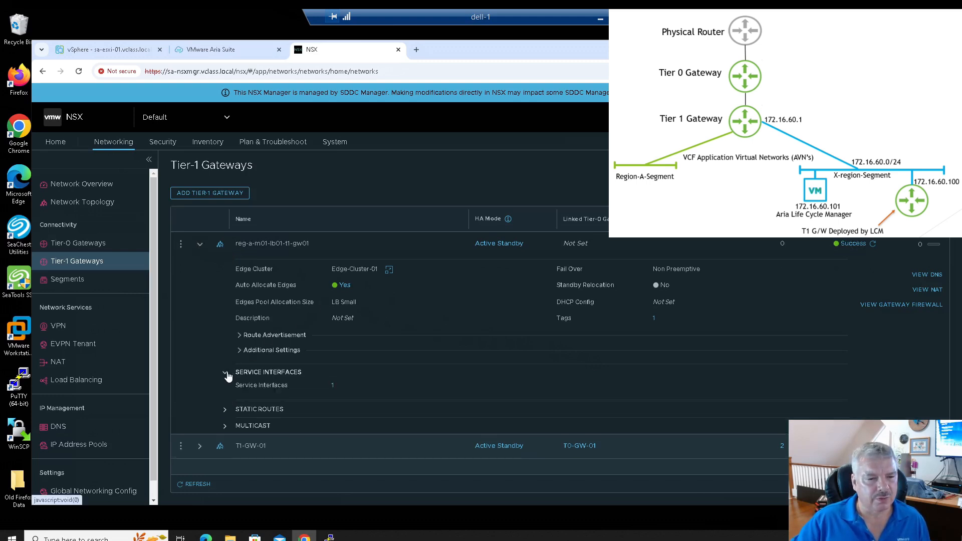
click(333, 386)
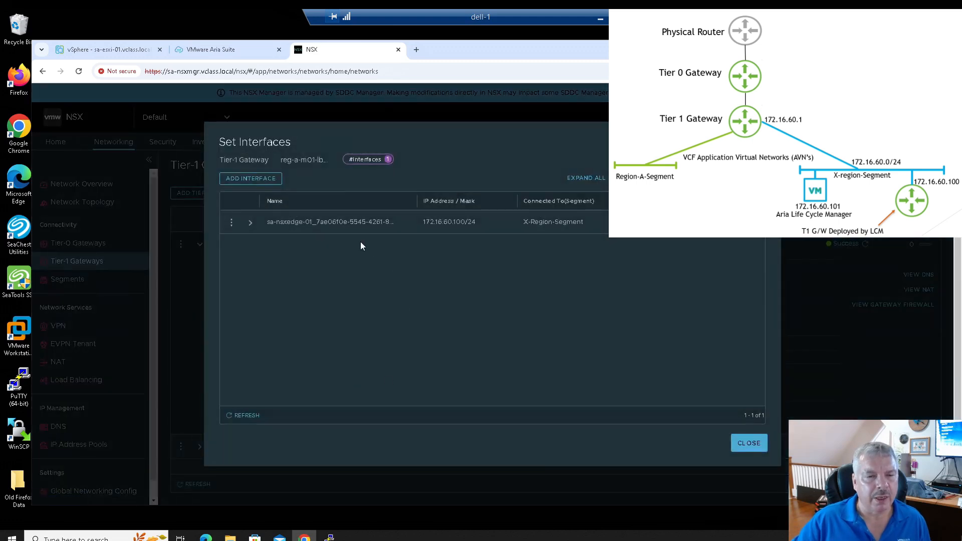
drag(422, 222, 482, 224)
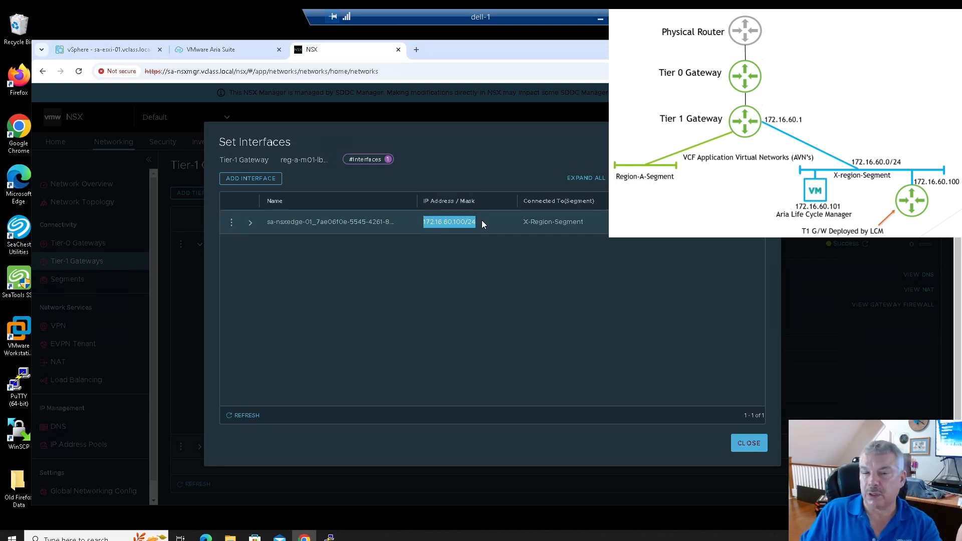
click(749, 444)
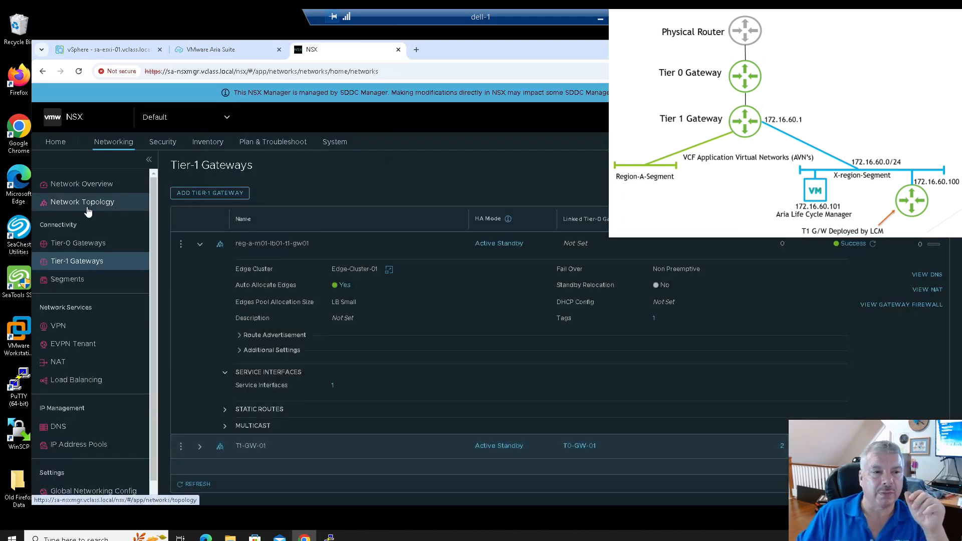
Step: Show the Network Topology, zoomed in on X-Region-Segment with its details displayed
click(116, 212)
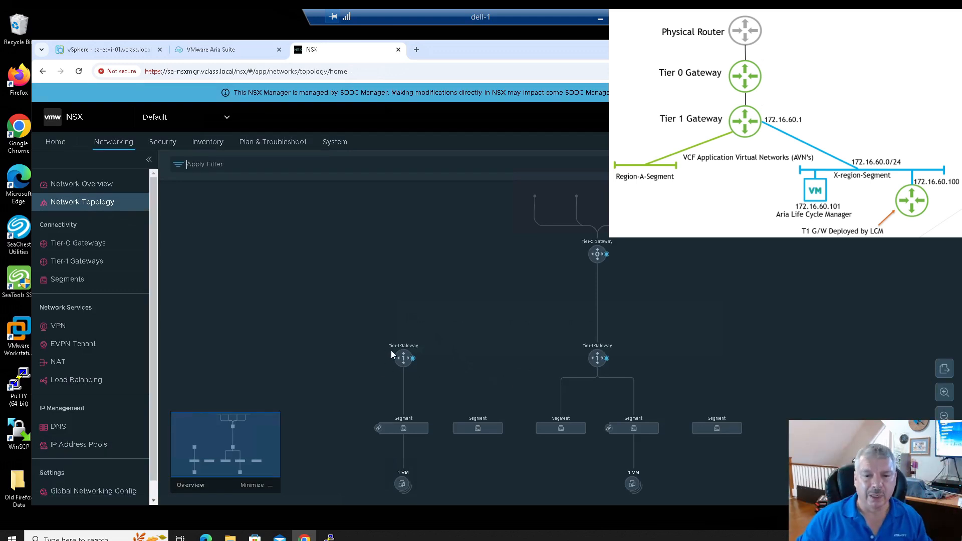
click(404, 428)
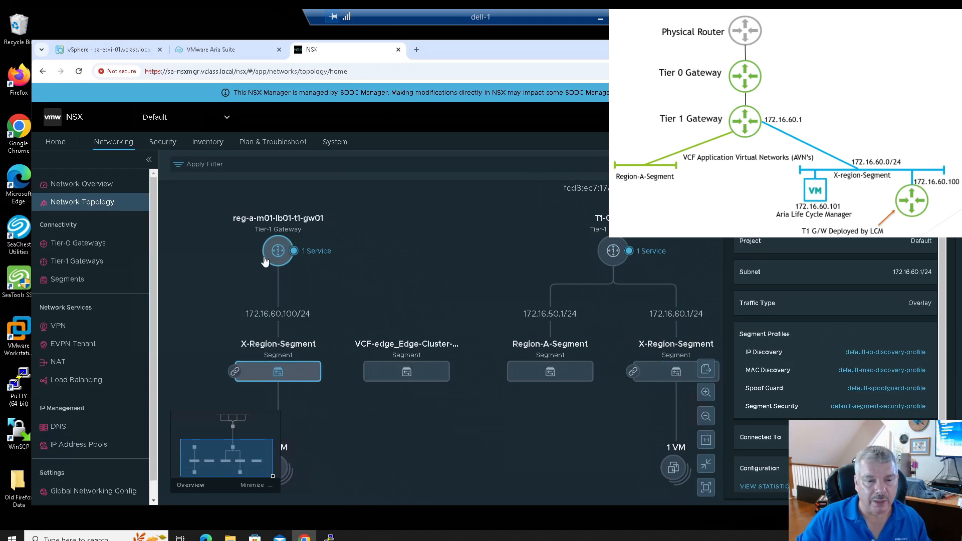
mouse_move(265, 261)
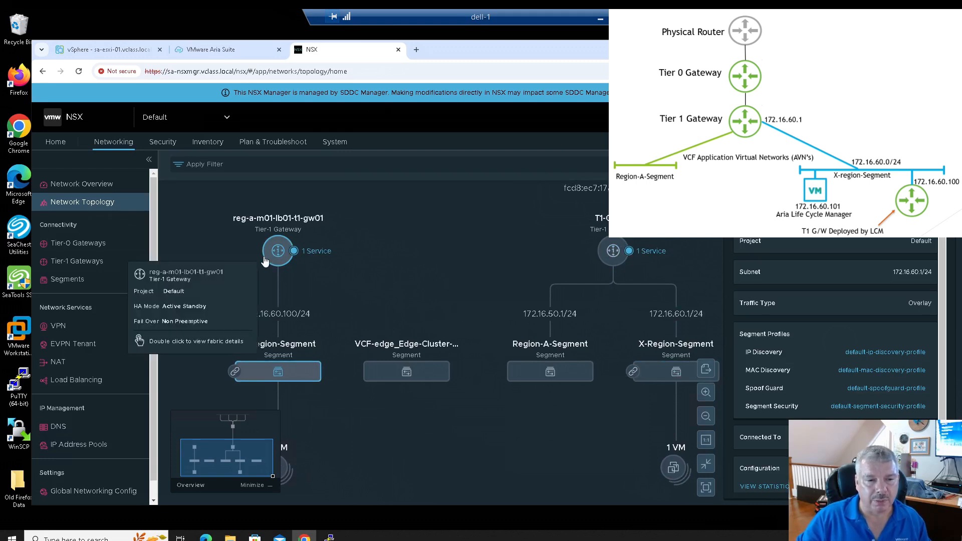
mouse_move(606, 253)
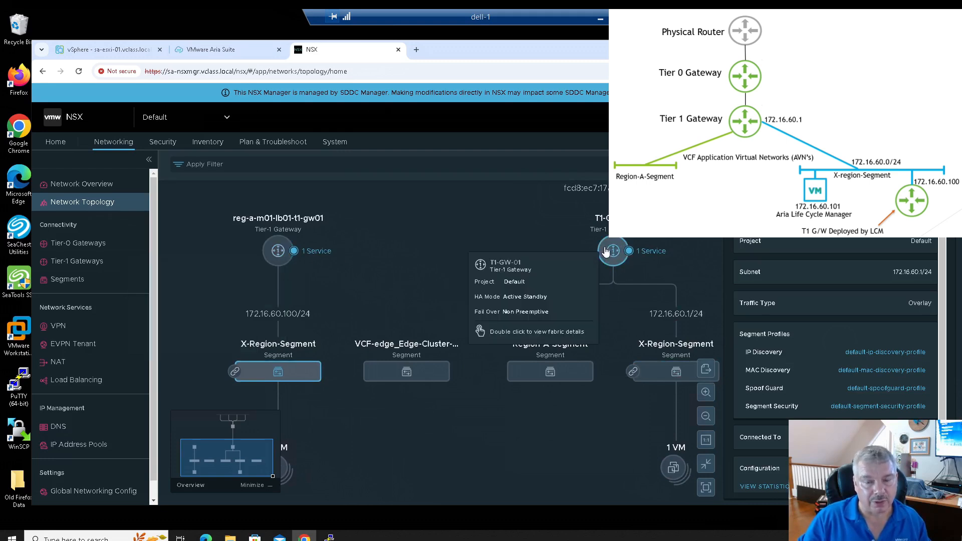